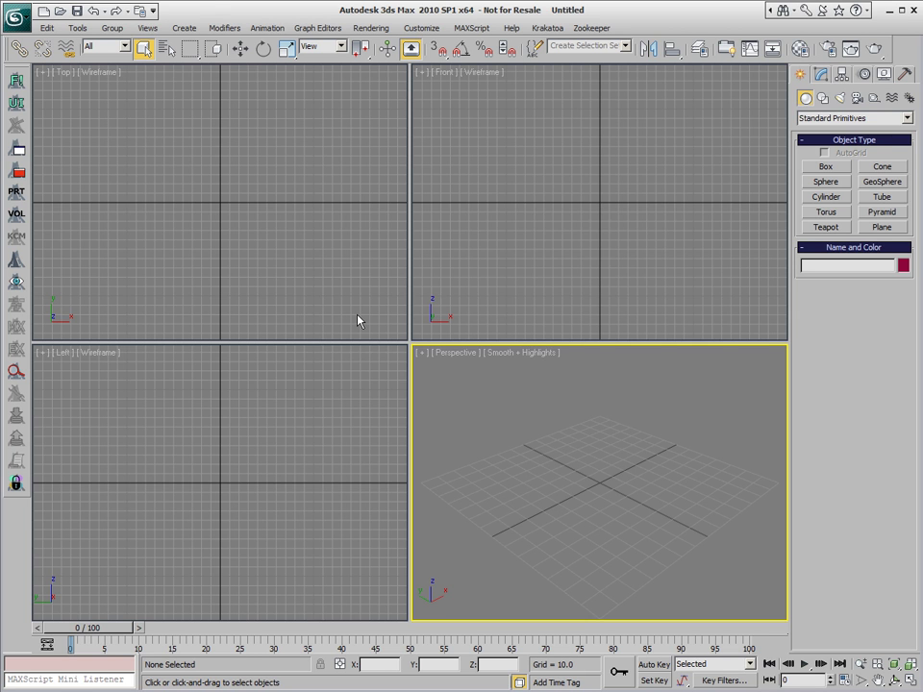
# - Open HappyBuddha_v001.max from recent files, select the Buddha statue and frame it in Perspective
pyautogui.click(17, 17)
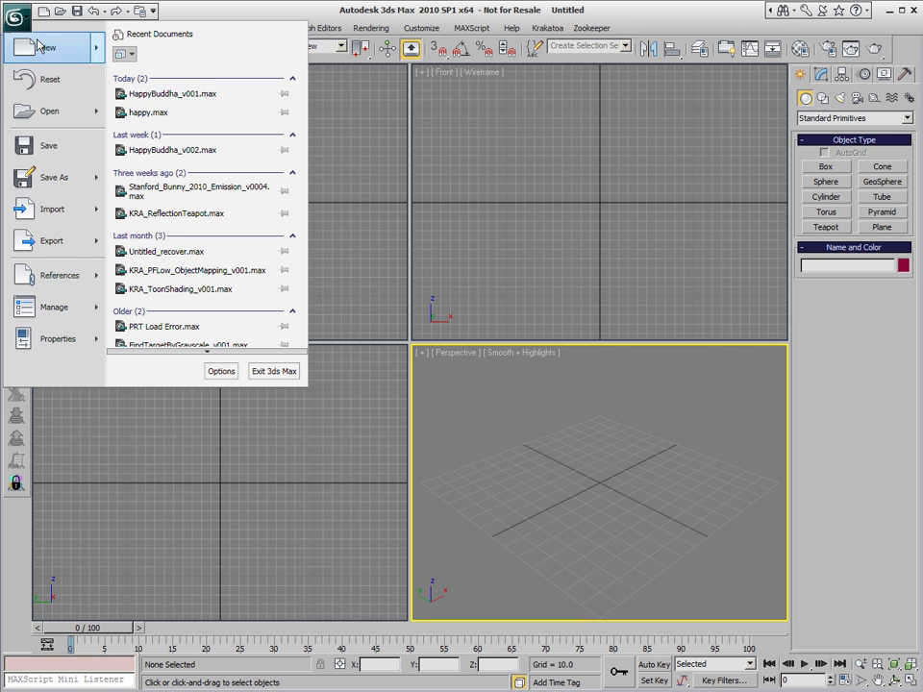
pyautogui.click(206, 95)
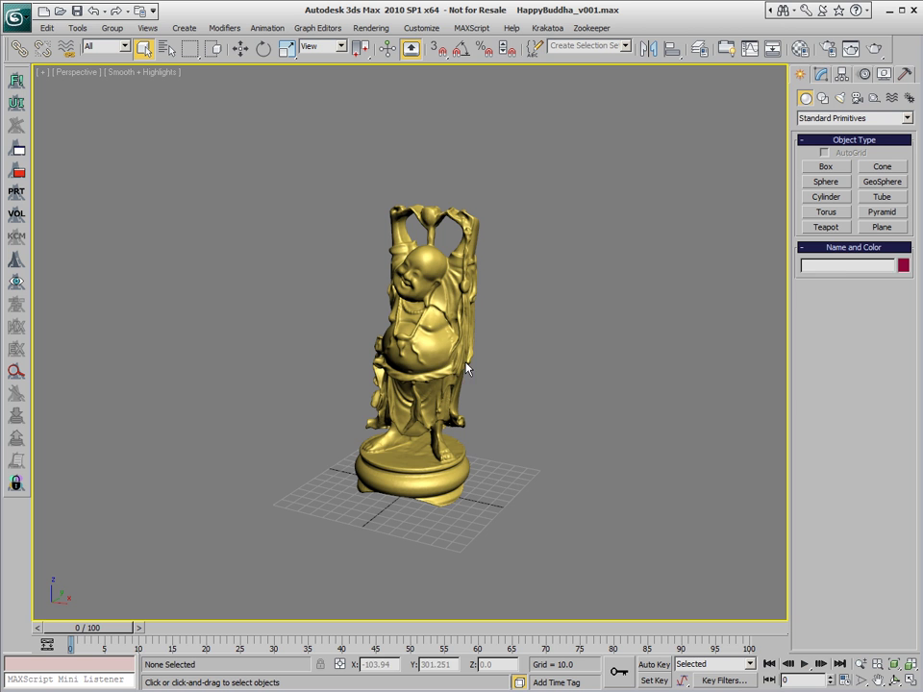
pyautogui.click(439, 357)
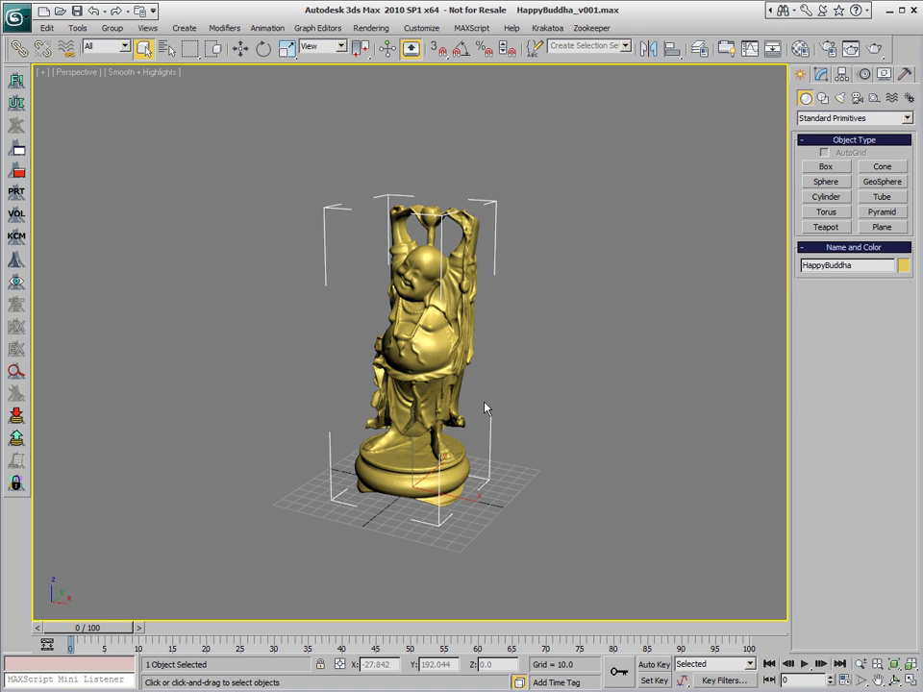
pyautogui.scroll(3, 485, 408)
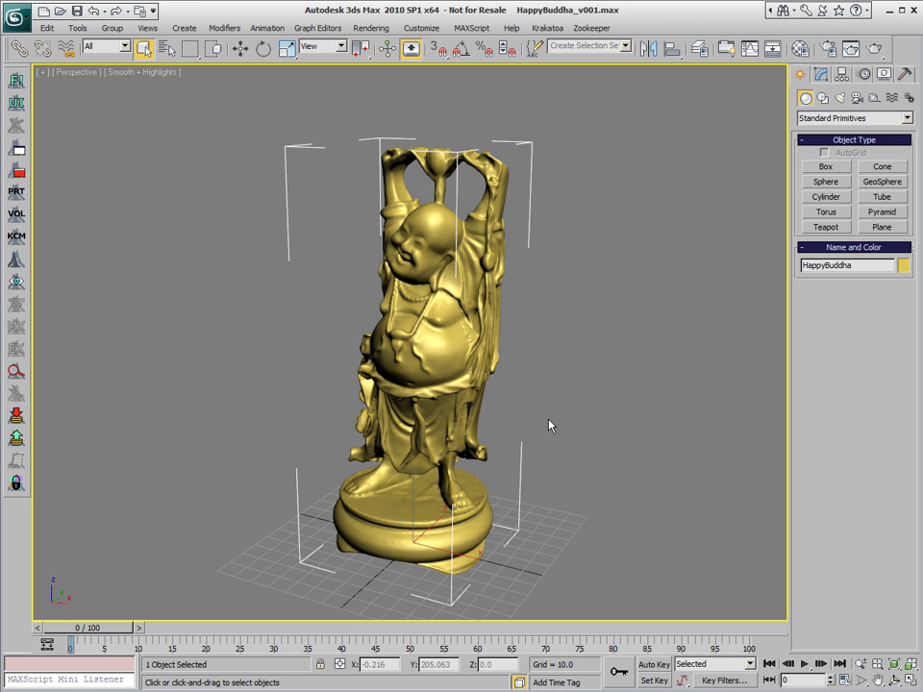
pyautogui.moveTo(545, 436); pyautogui.dragTo(538, 423, button='middle')
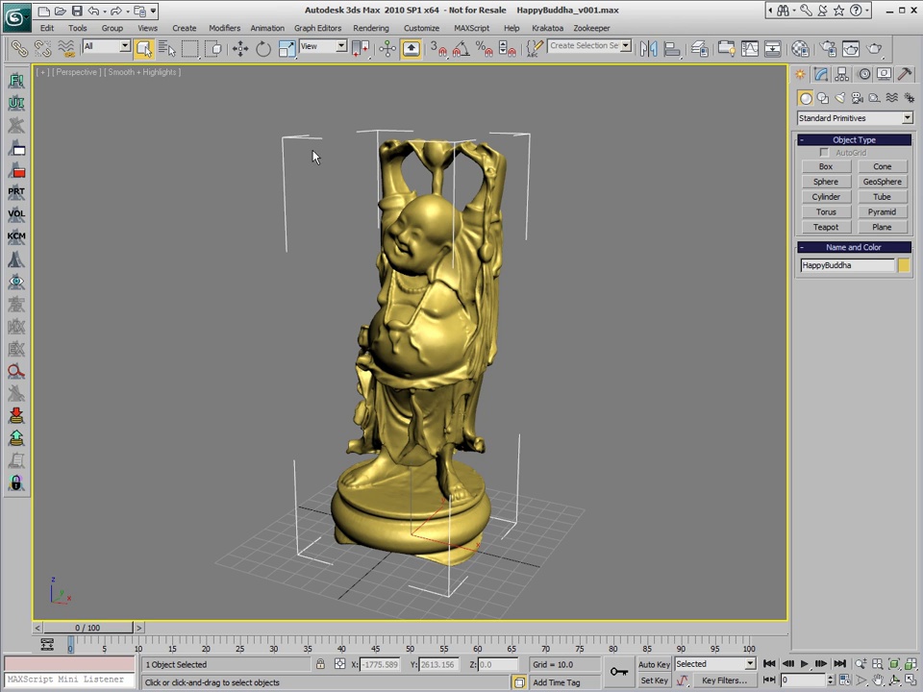
# - Convert the selected Buddha into a Krakatoa PRT Volume named PRTVolume_HappyBuddha with 5564 particles
pyautogui.click(547, 27)
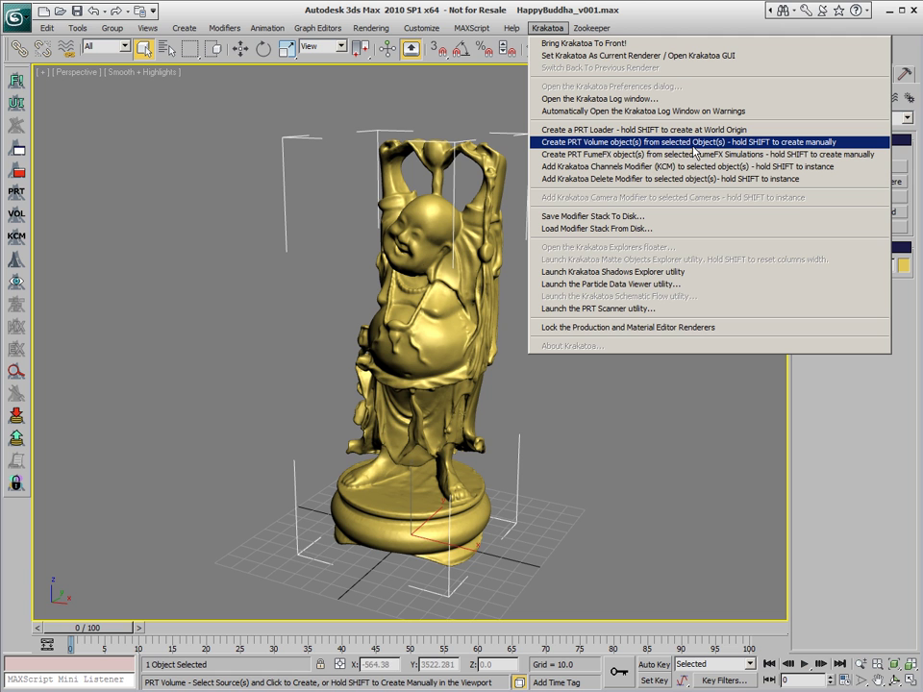
pyautogui.click(729, 148)
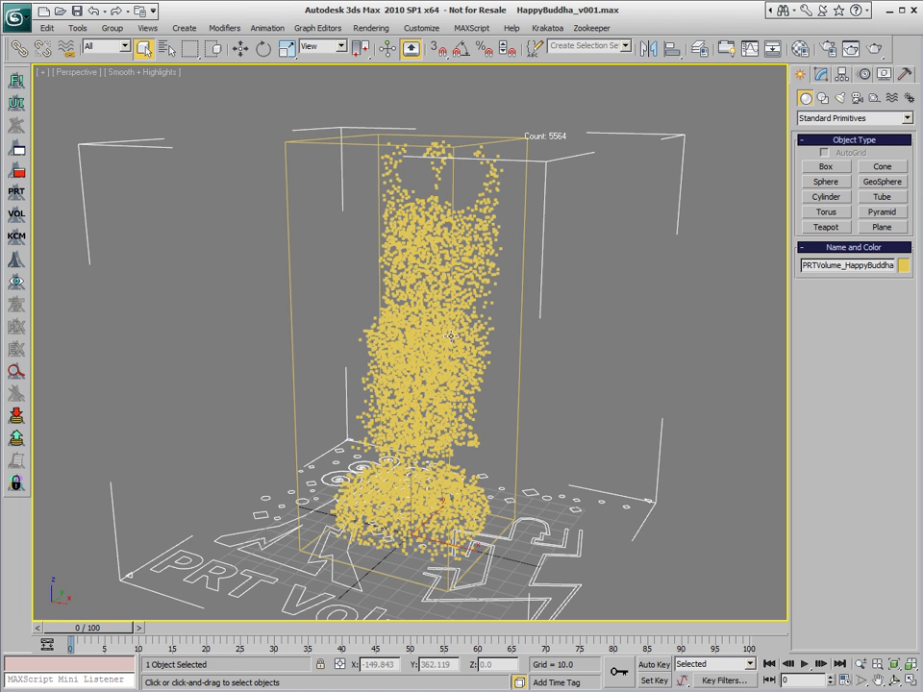
pyautogui.click(820, 74)
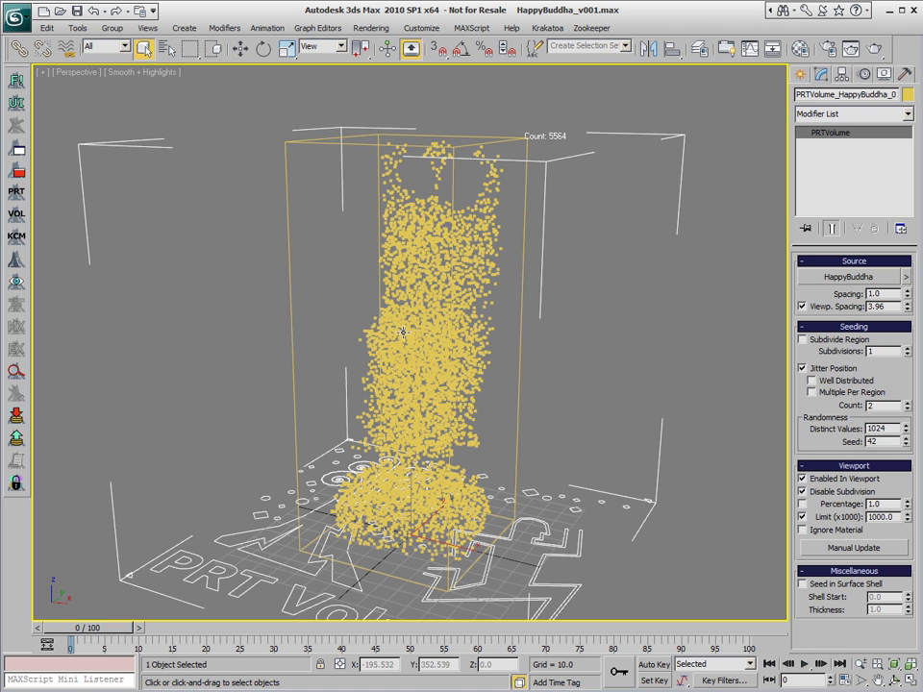
pyautogui.click(520, 378)
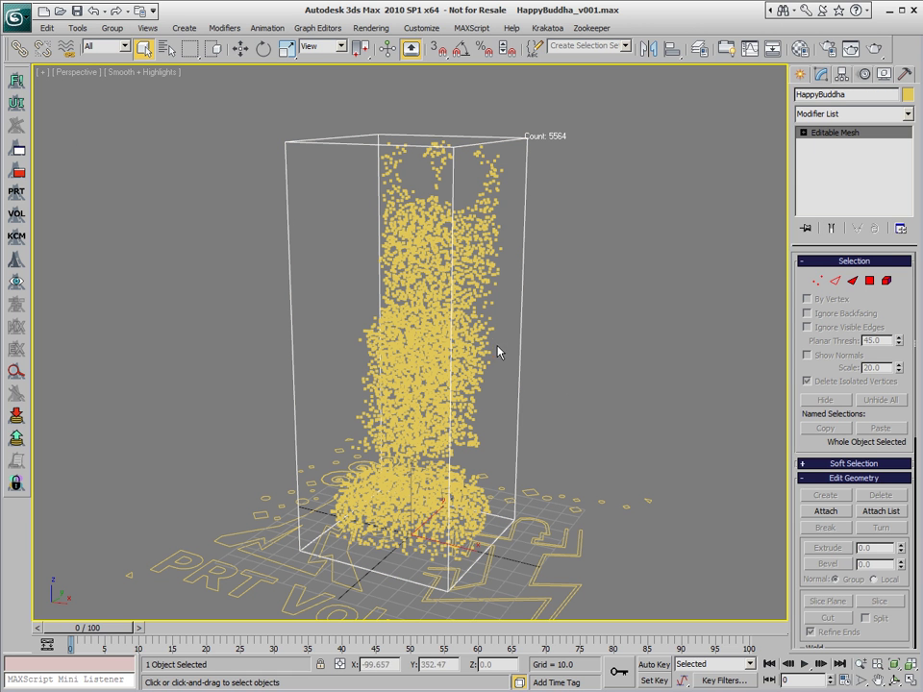
pyautogui.click(519, 364)
pyautogui.click(519, 365)
pyautogui.rightClick(516, 364)
pyautogui.click(561, 449)
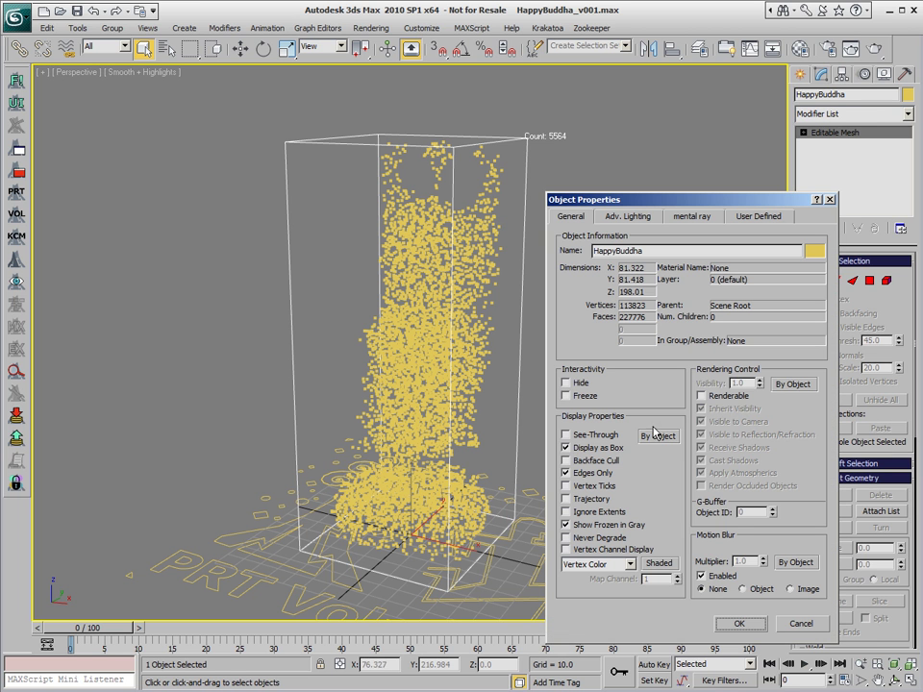
pyautogui.click(801, 623)
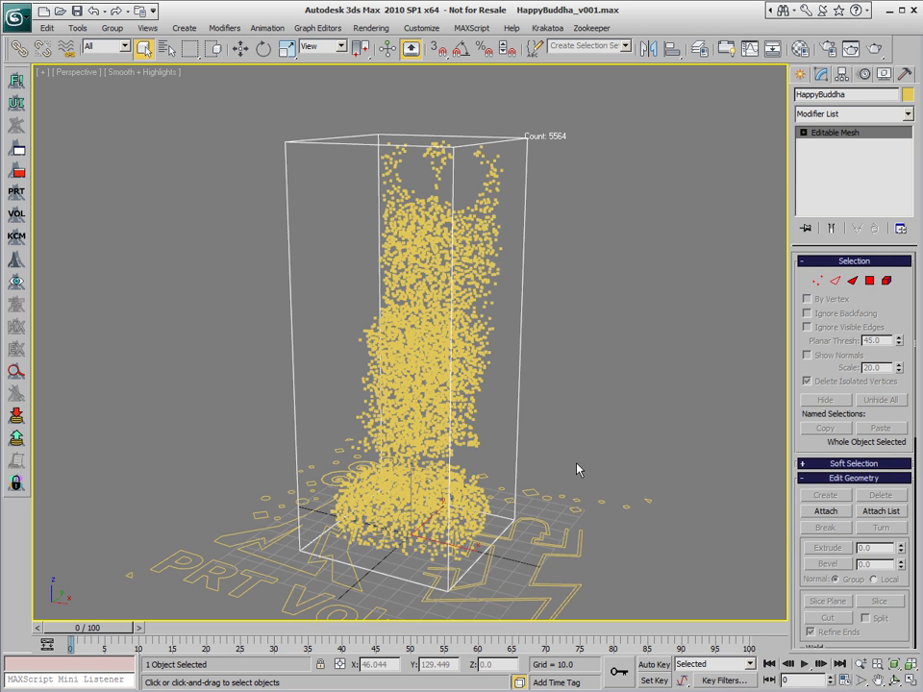
pyautogui.click(578, 467)
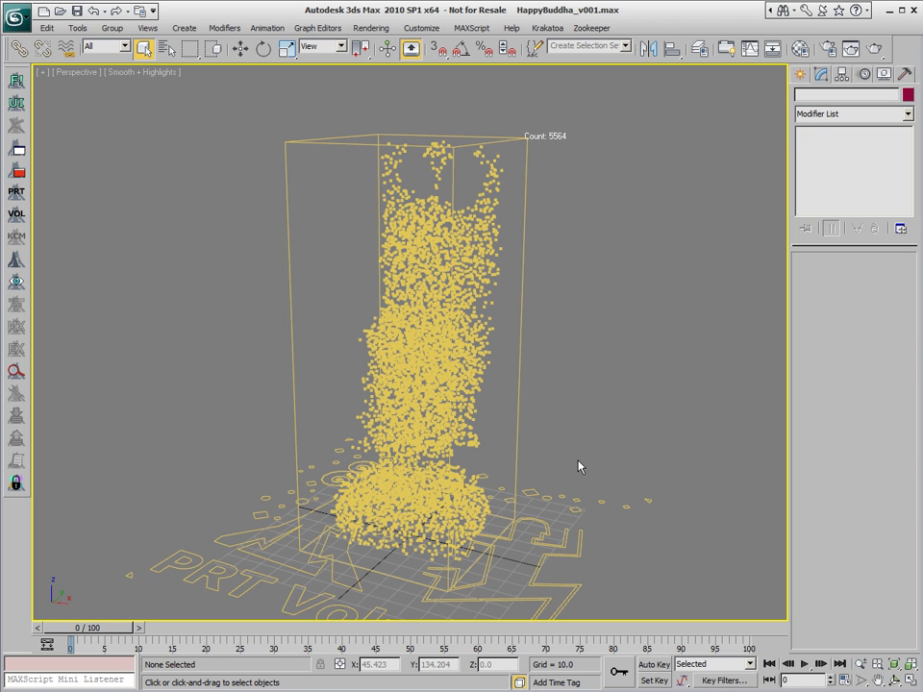
# - Disable Jitter Position on the PRT Volume for a regular 5540-particle grid, then select the Spacing value
pyautogui.click(462, 351)
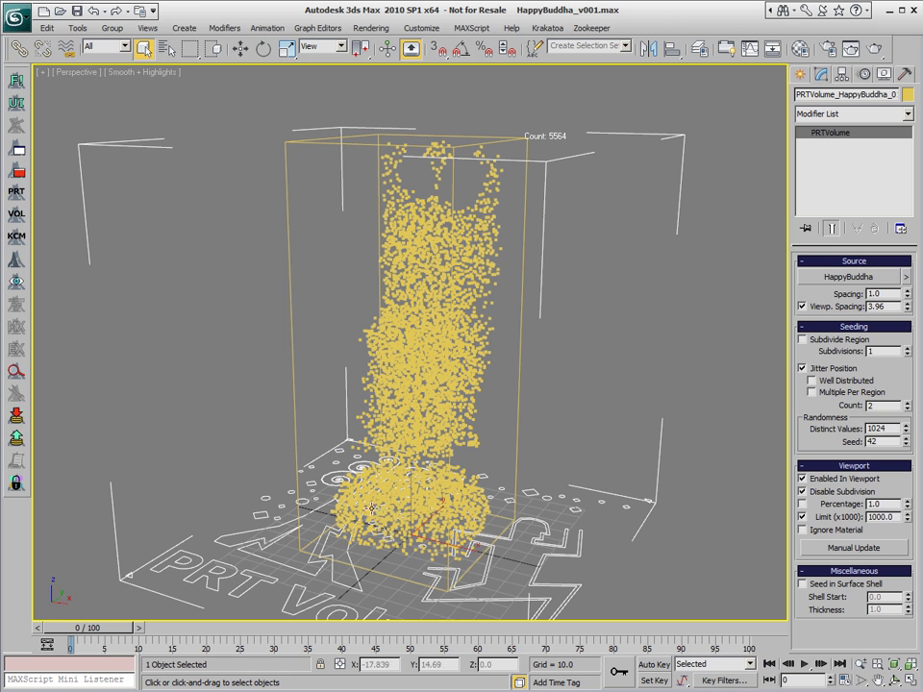
pyautogui.click(837, 374)
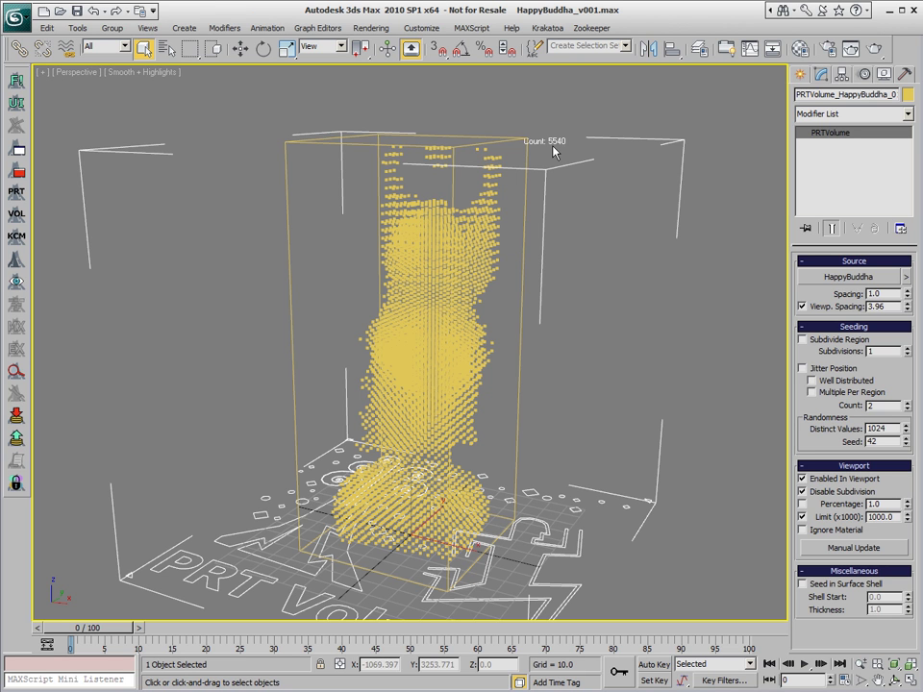
pyautogui.doubleClick(875, 294)
pyautogui.click(890, 294)
# - Make Krakatoa the production renderer with default settings and move its floater to the left
pyautogui.click(16, 81)
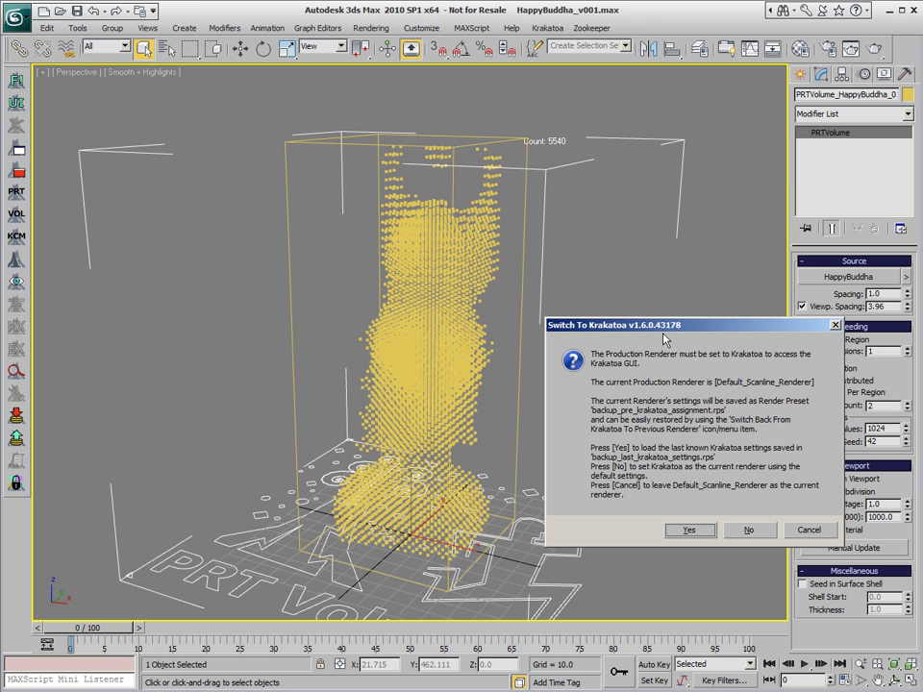
pyautogui.click(707, 530)
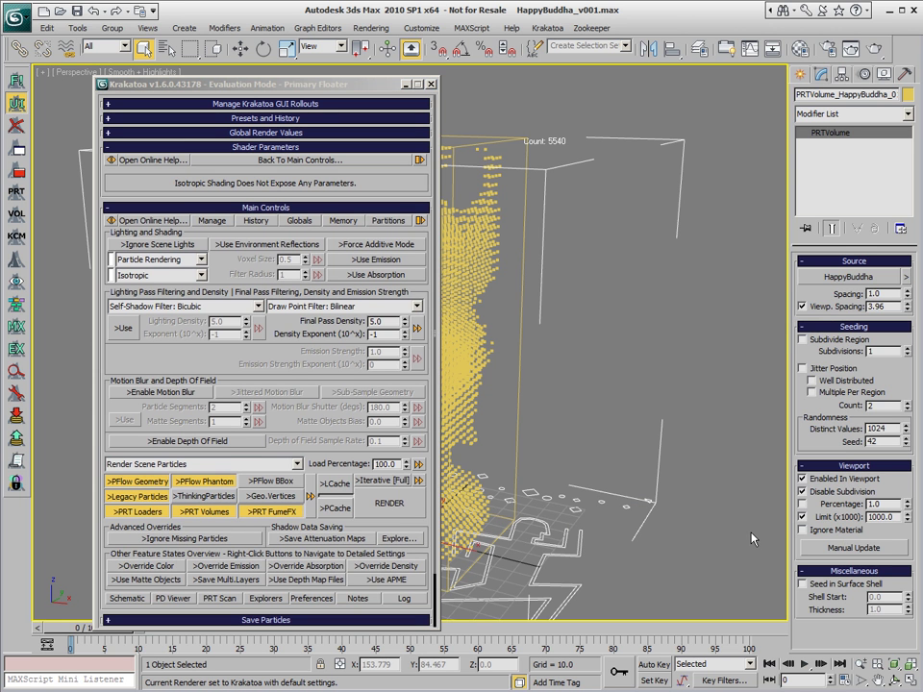
pyautogui.moveTo(266, 84); pyautogui.dragTo(214, 81)
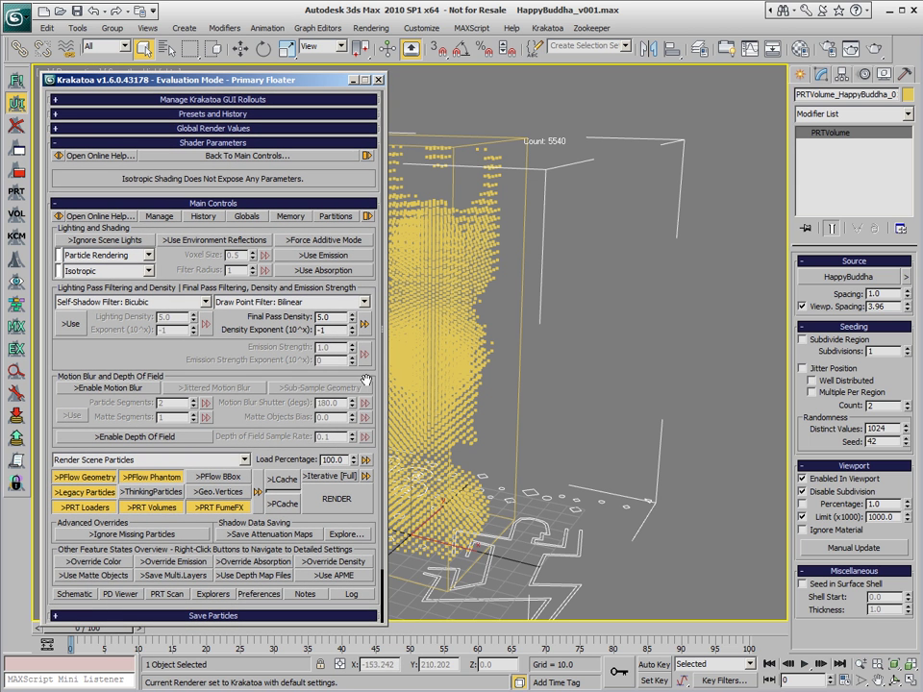
# - Render frame 0 with Krakatoa, inspect the alpha channel, then clear the frame buffer
pyautogui.click(322, 496)
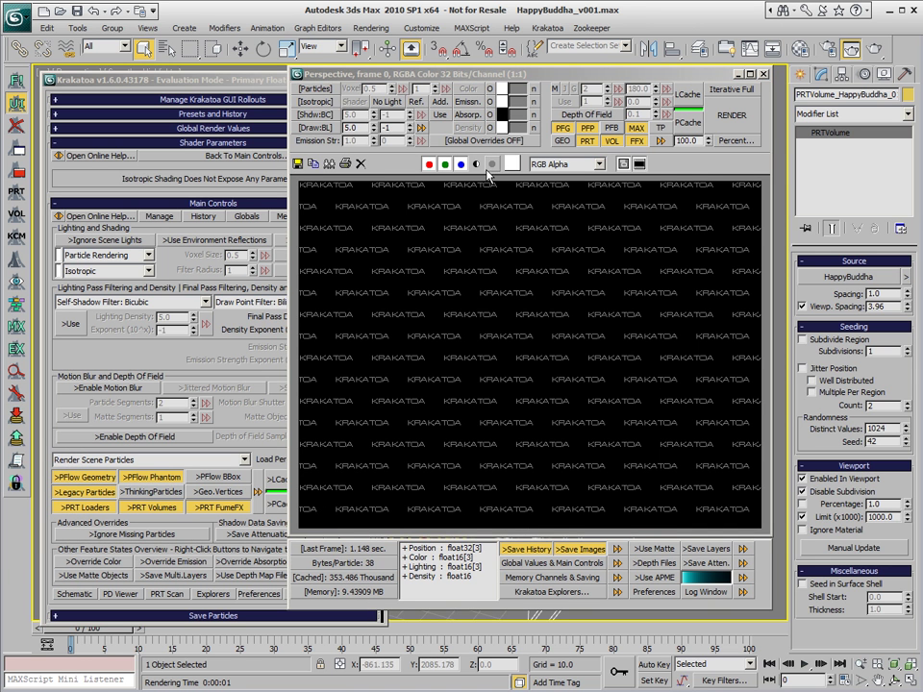
pyautogui.click(476, 164)
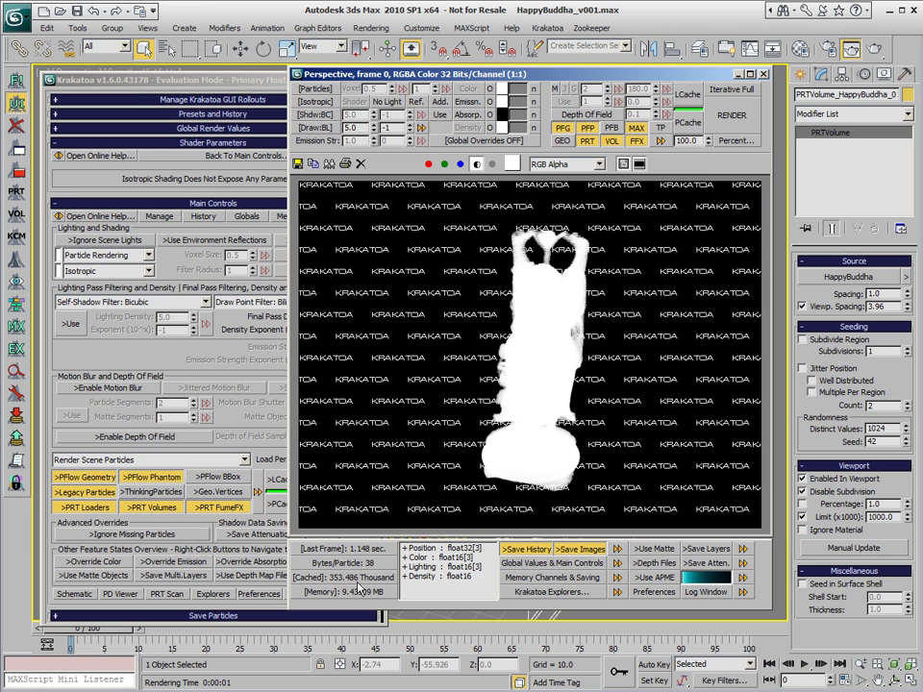
pyautogui.click(361, 125)
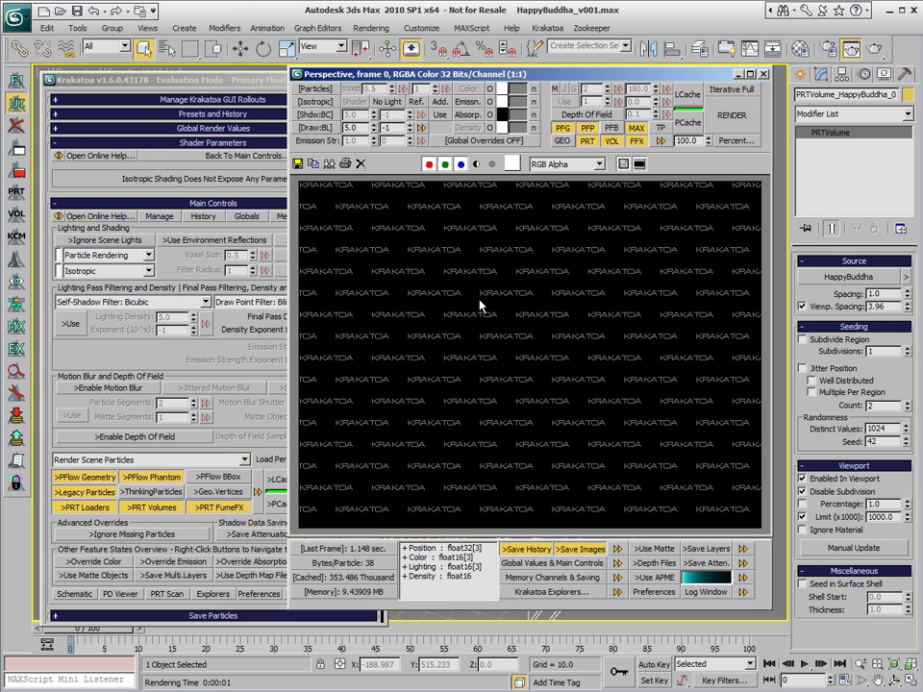
# - Set the output size to 480 × 360 with locked image aspect and render again
pyautogui.click(826, 49)
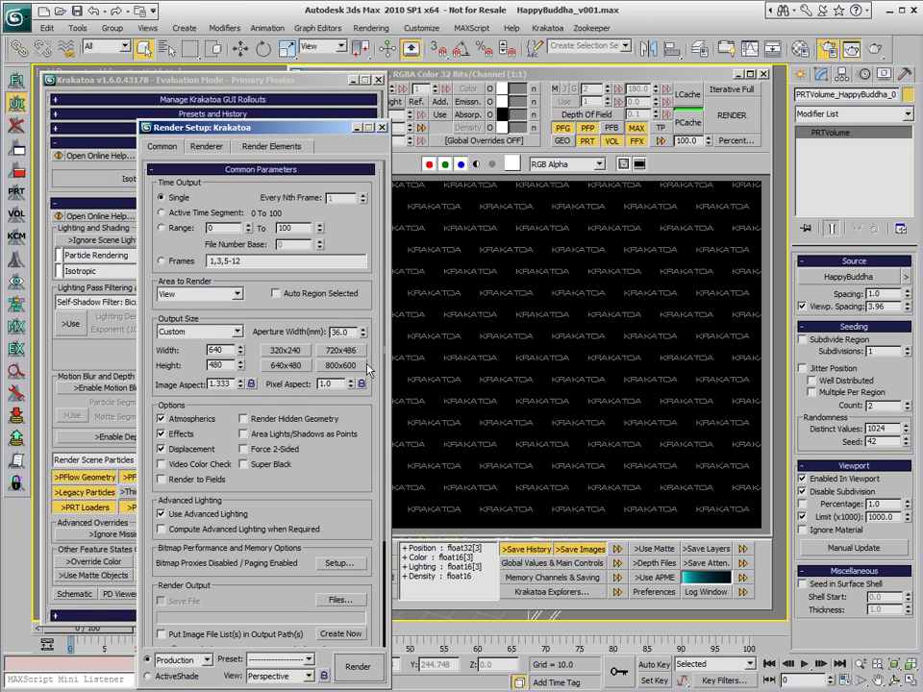
pyautogui.click(253, 383)
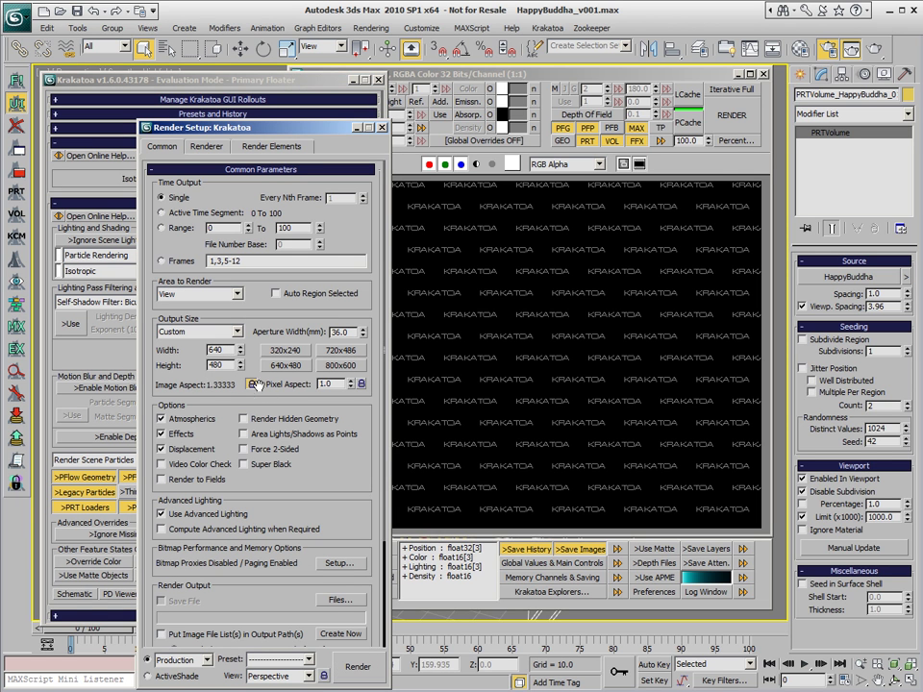
pyautogui.moveTo(230, 350); pyautogui.dragTo(174, 346)
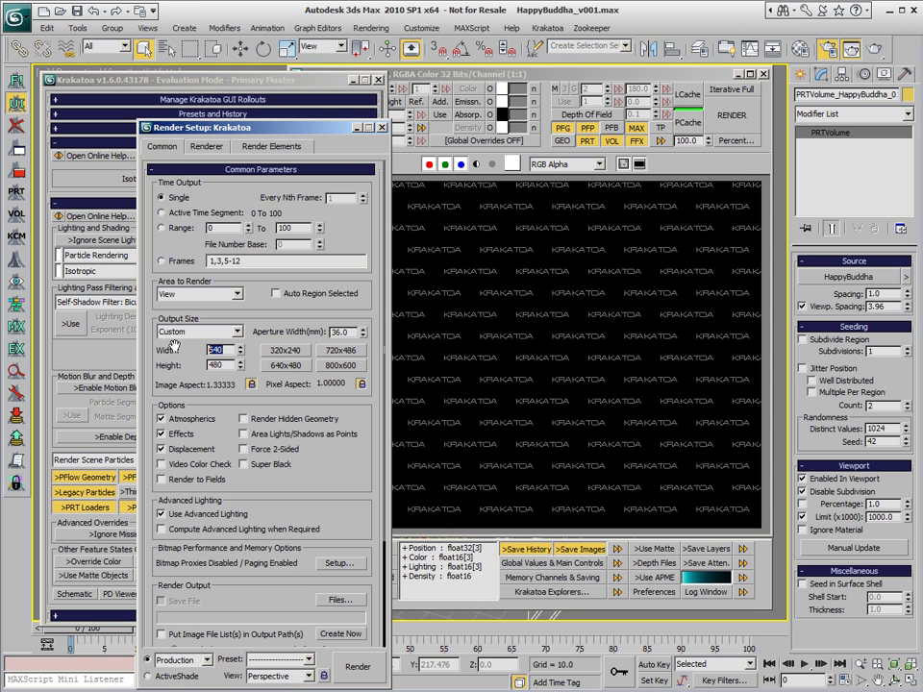
pyautogui.write('4')
pyautogui.press('Return')
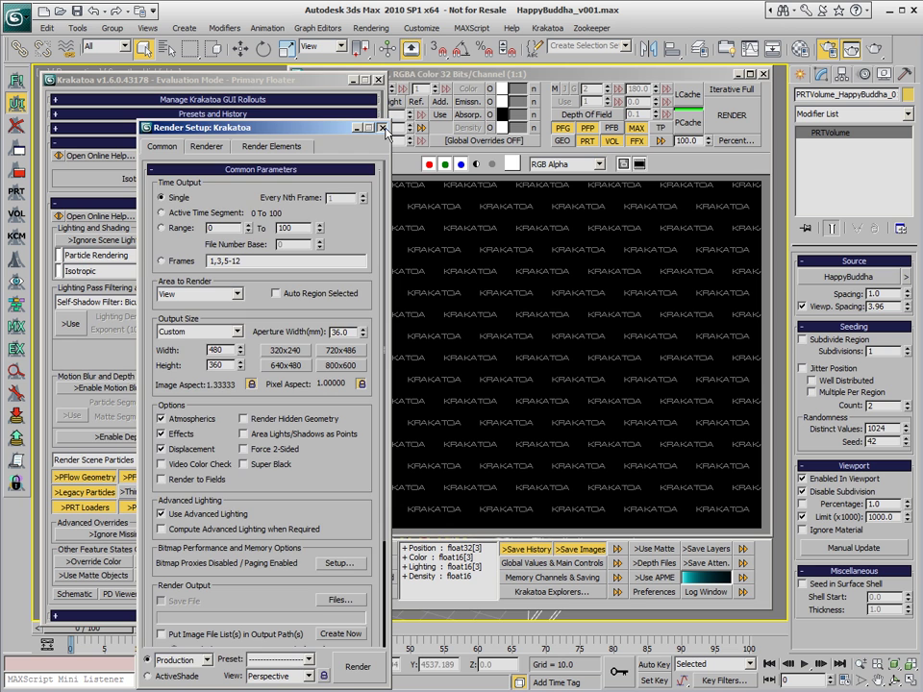
pyautogui.click(291, 95)
pyautogui.hotkey('shift', 'q')
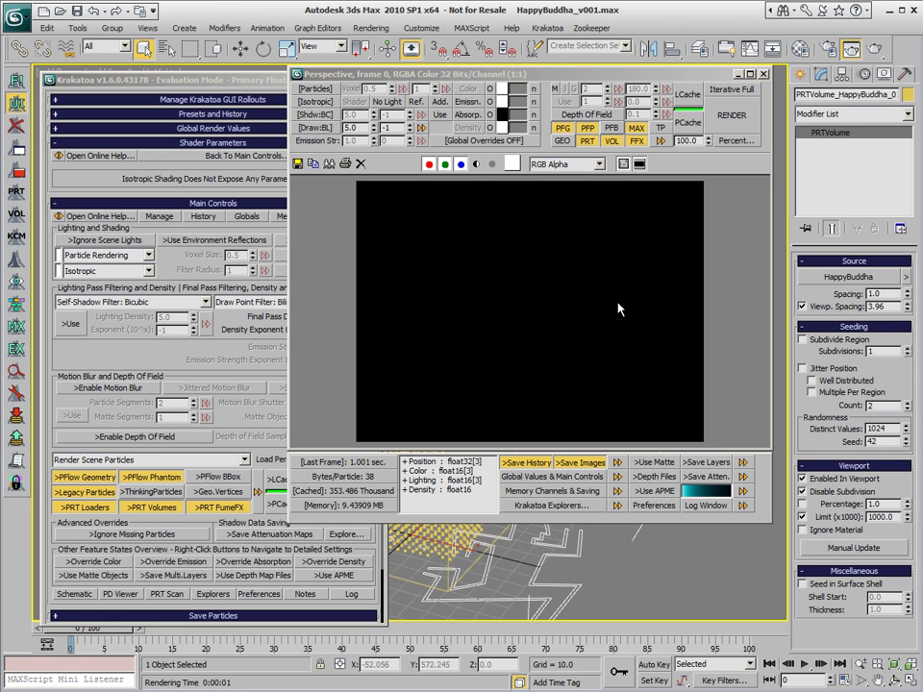
# - Open the Krakatoa Schematic Flow window showing the render pipeline
pyautogui.click(74, 594)
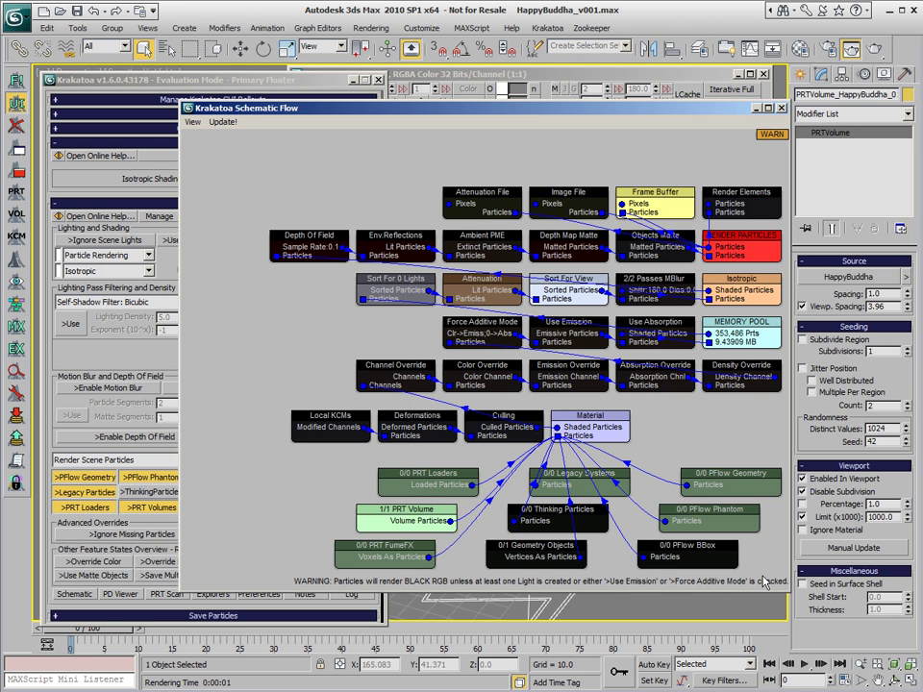
# - Add a default spotlight, Spot01, from the Sort For 0 Lights node and close the schematic
pyautogui.rightClick(392, 296)
pyautogui.click(422, 317)
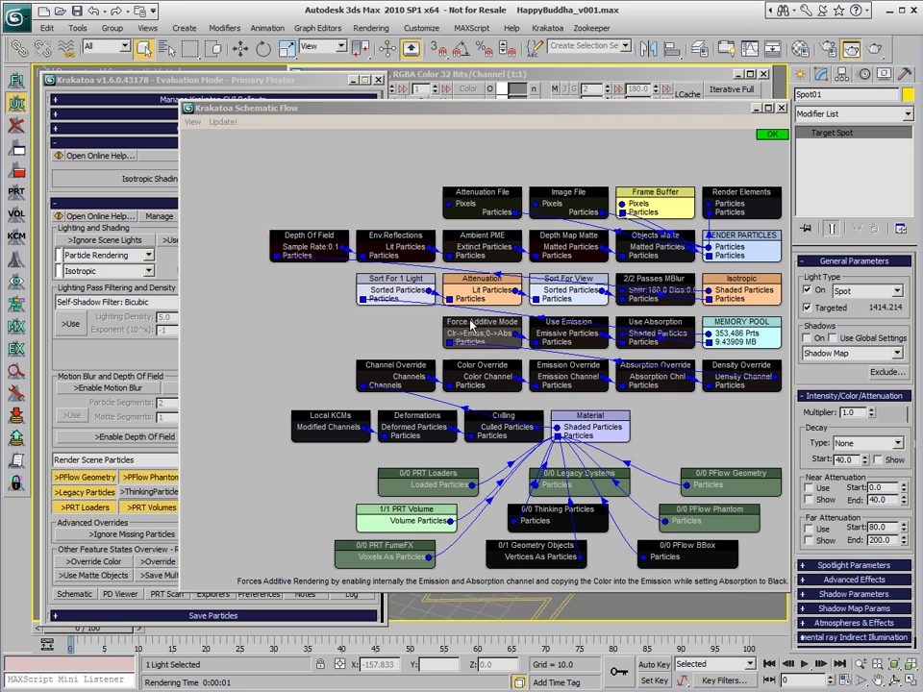
pyautogui.click(782, 112)
pyautogui.click(781, 109)
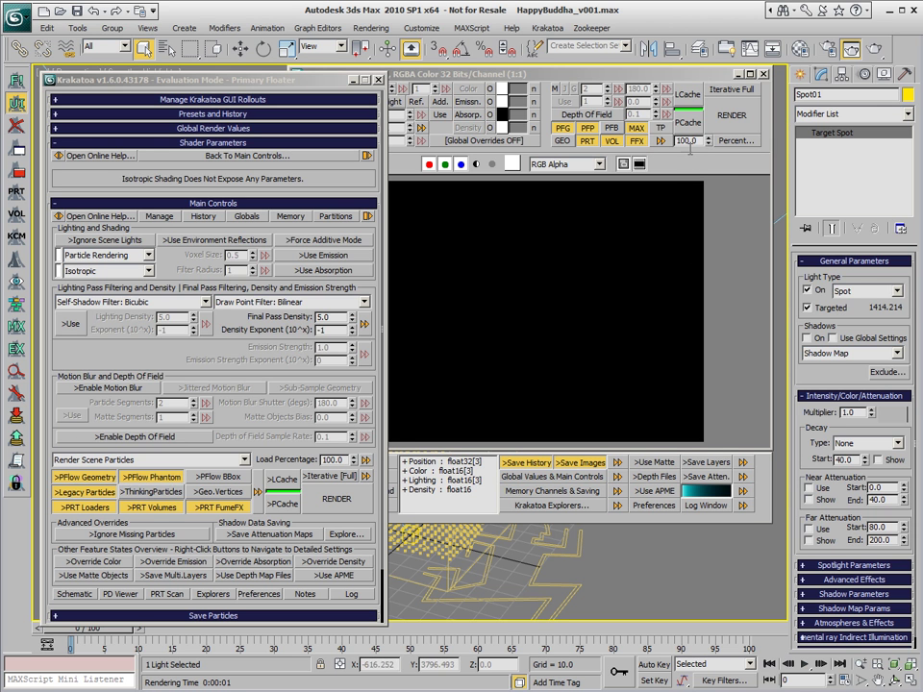
# - Render the spotlit Buddha particles and view their white alpha silhouette in the frame buffer
pyautogui.click(730, 114)
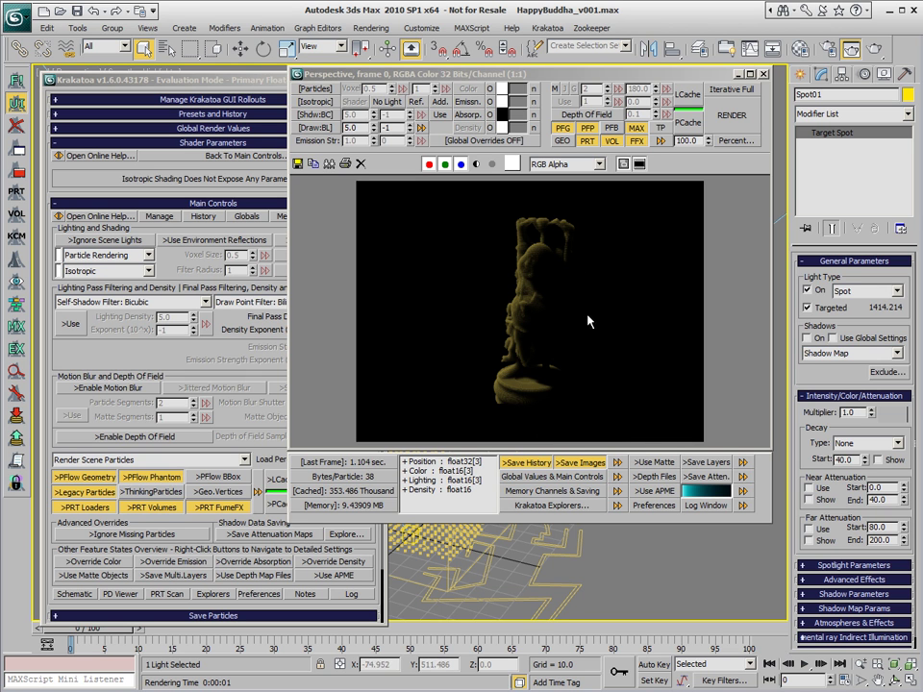
pyautogui.scroll(2, 538, 282)
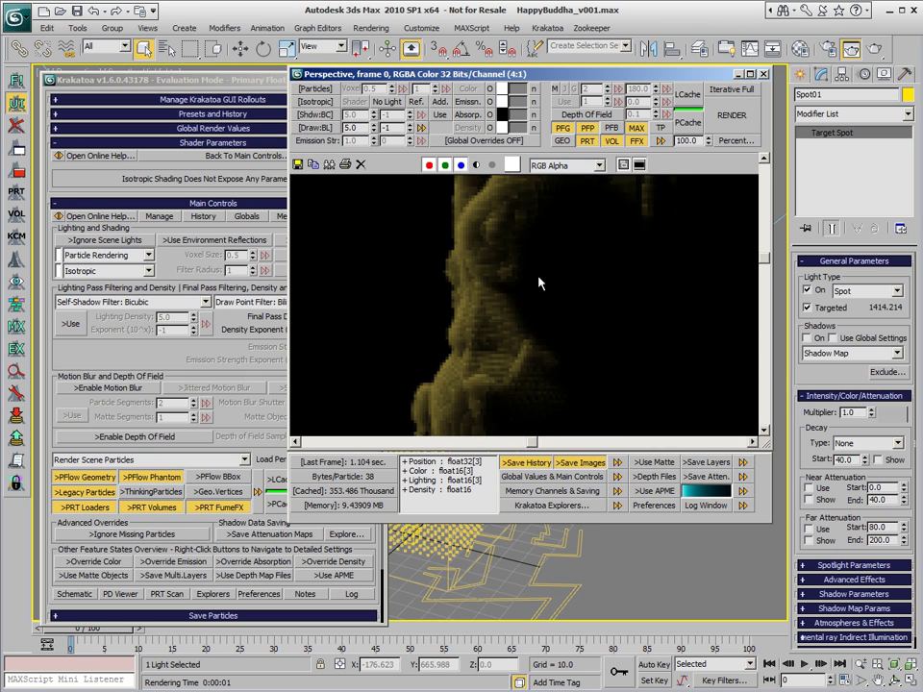
pyautogui.scroll(-2, 514, 356)
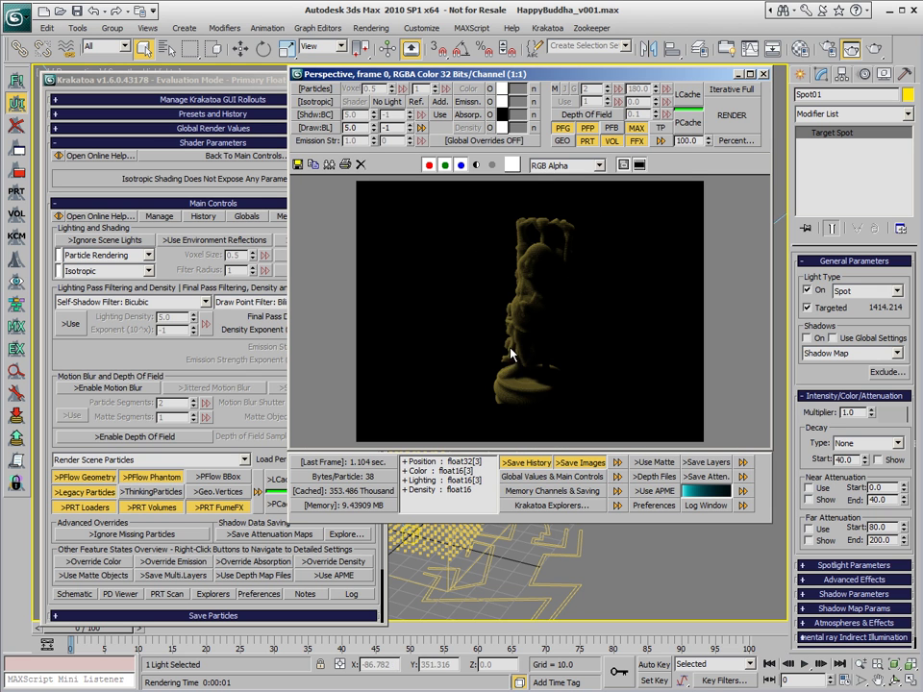
pyautogui.click(476, 164)
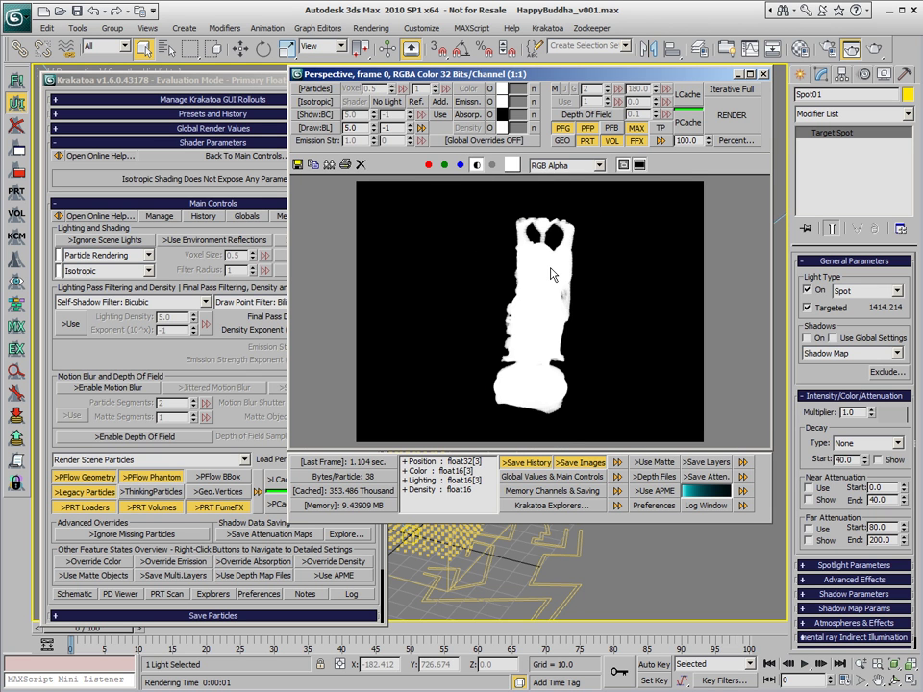
pyautogui.scroll(1, 551, 278)
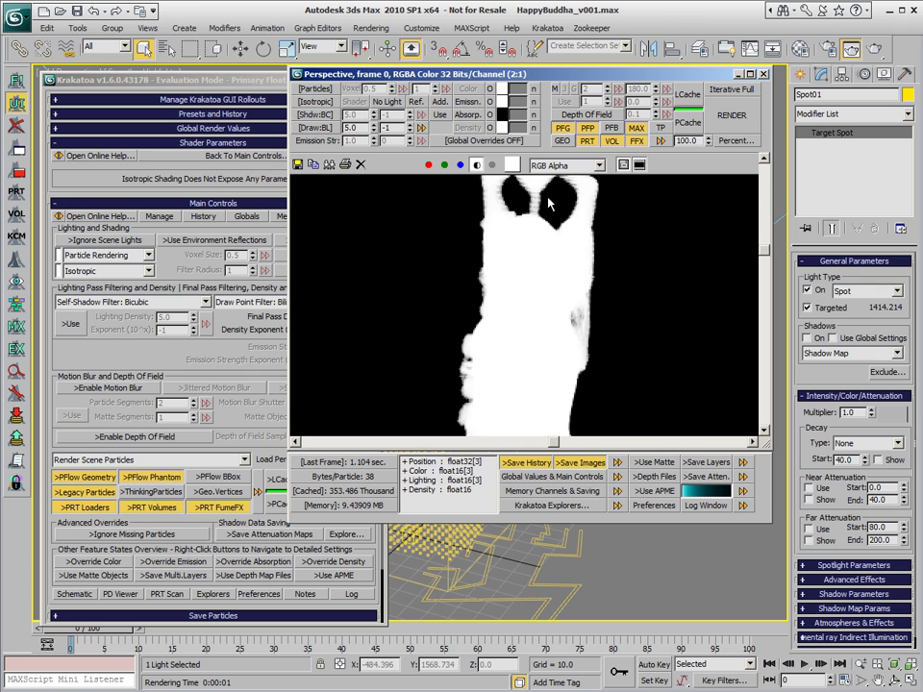
pyautogui.scroll(-1, 545, 283)
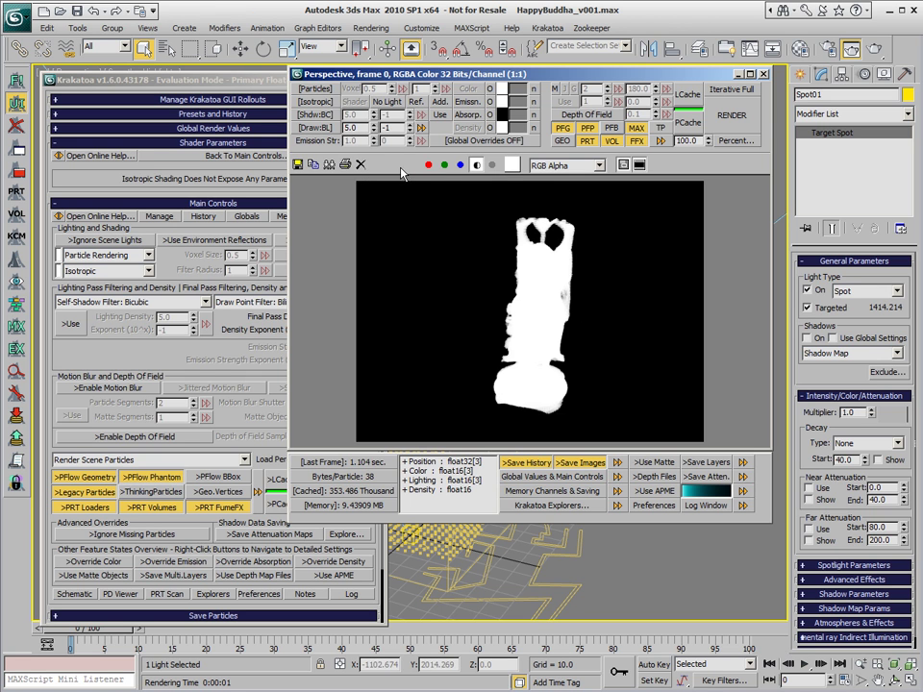
# - Enable Subdivide Region on PRTVolume_HappyBuddha_0, set the draw density exponent to -2, and re-render
pyautogui.click(452, 544)
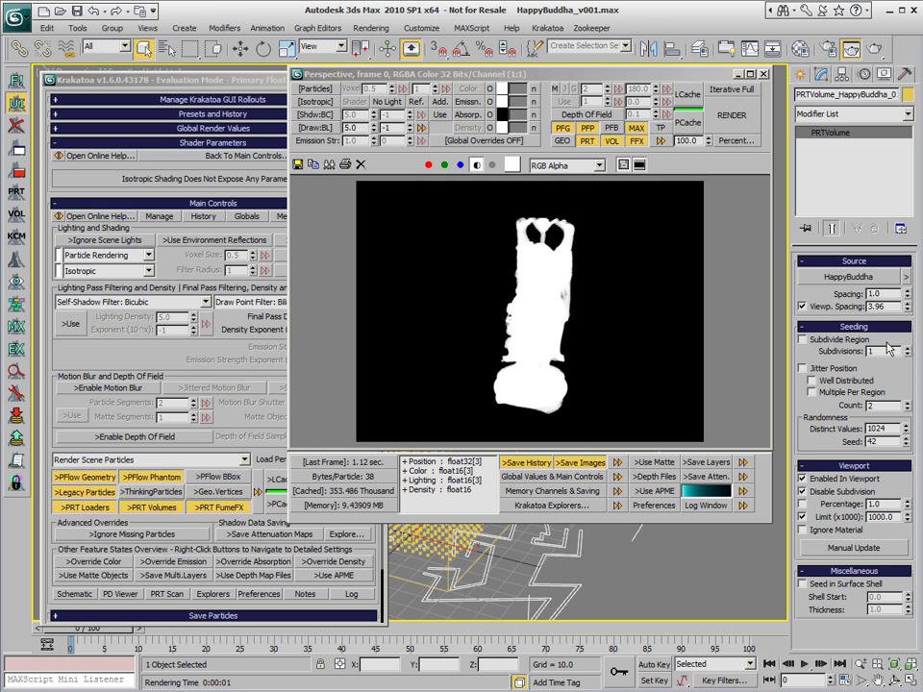
pyautogui.click(802, 339)
pyautogui.click(409, 131)
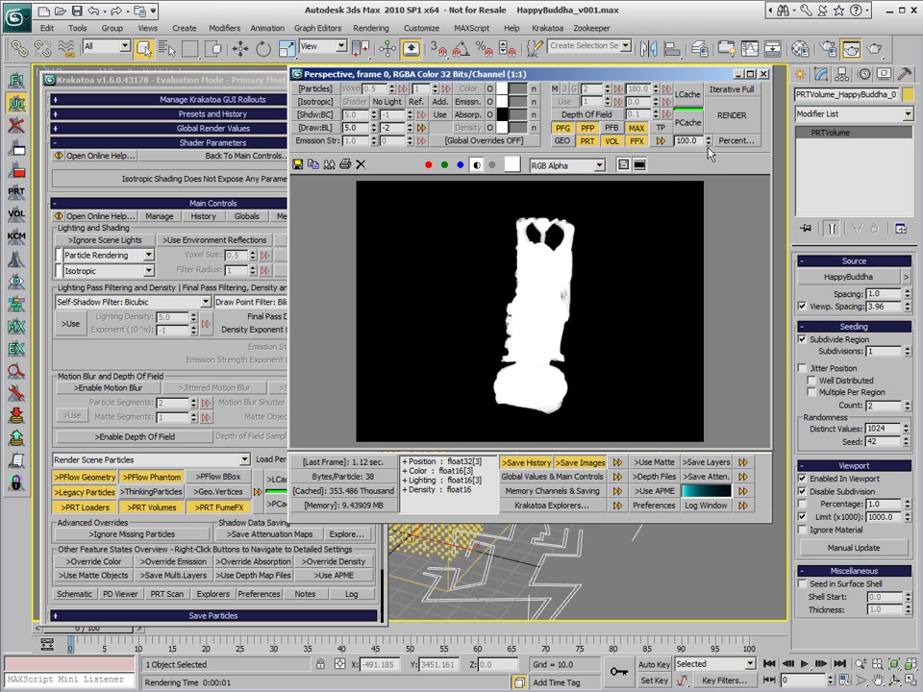
pyautogui.click(732, 114)
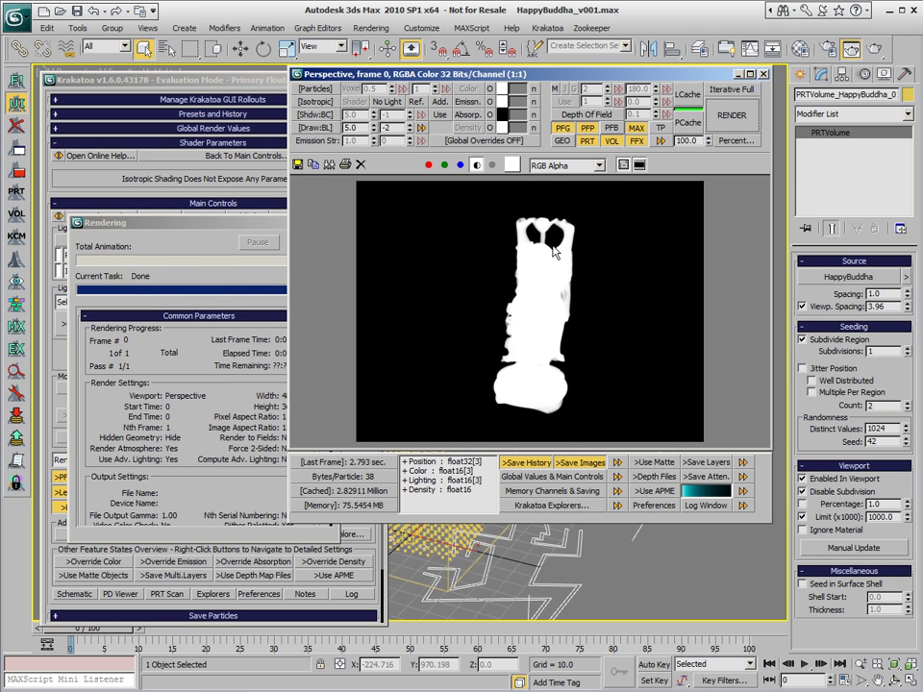
# - Switch the frame buffer from the alpha view back to the colour render
pyautogui.scroll(1, 553, 252)
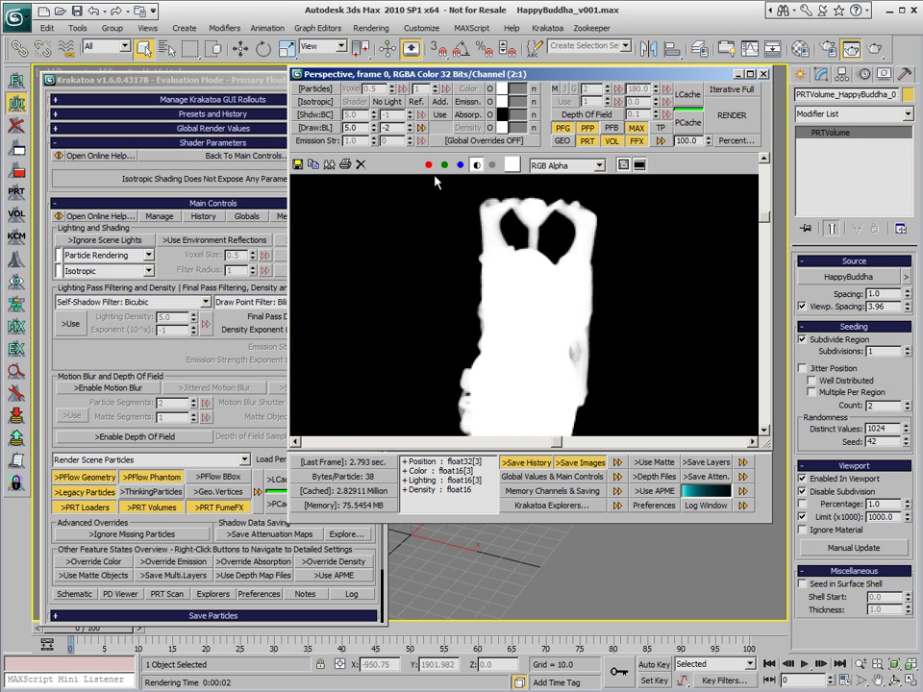
pyautogui.click(476, 165)
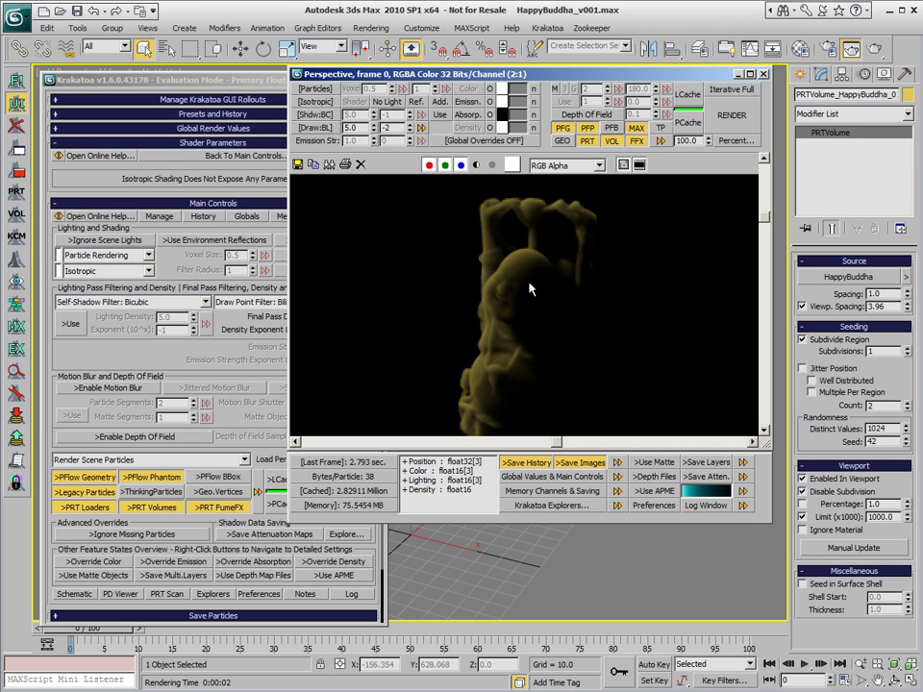
pyautogui.scroll(-1, 548, 298)
pyautogui.scroll(2, 541, 322)
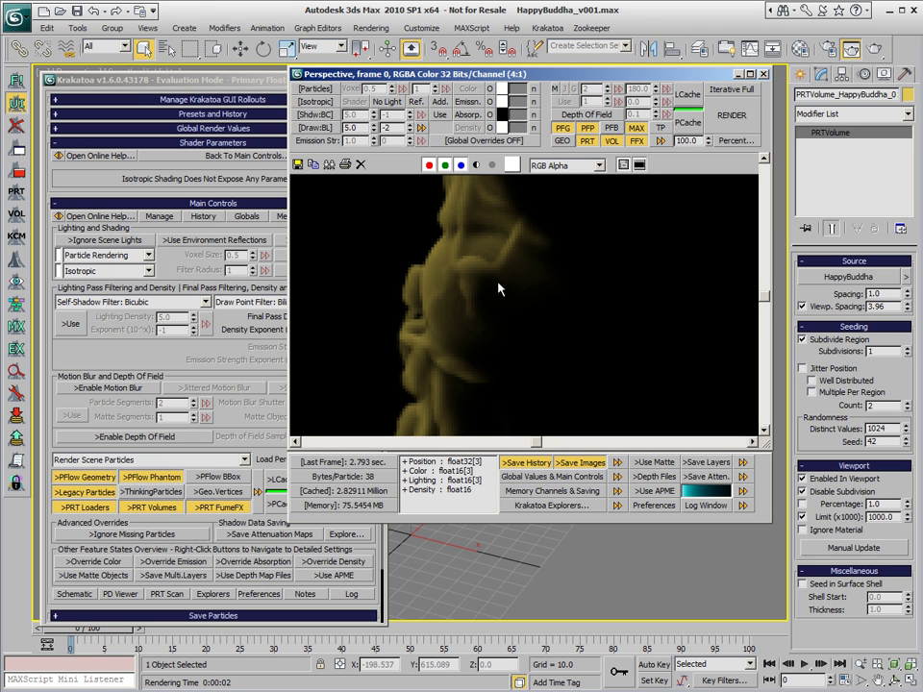
pyautogui.scroll(-2, 385, 320)
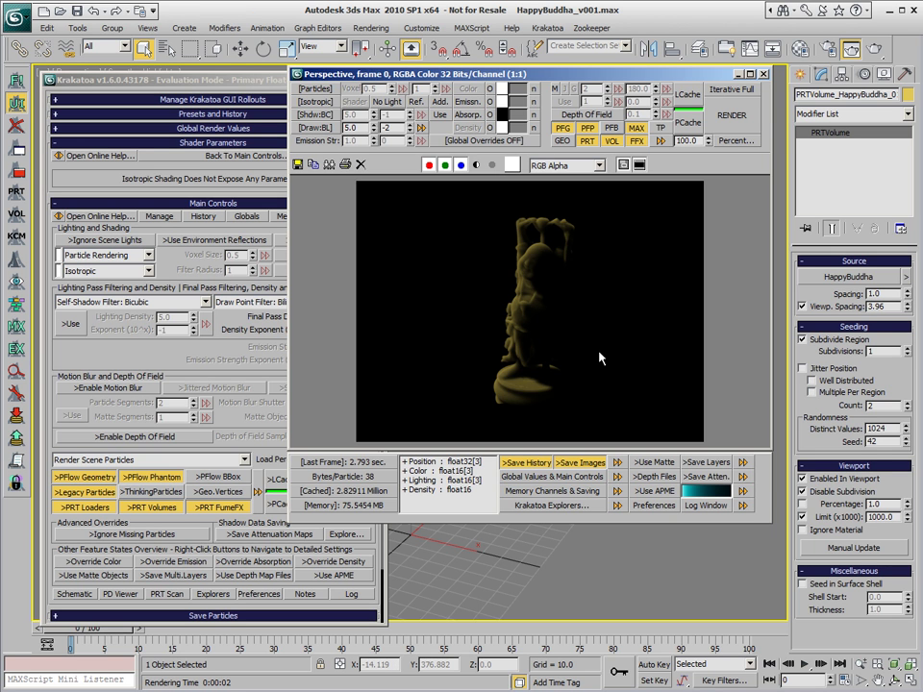
# - Lower the final pass density to 2.0 and re-render the Buddha
pyautogui.doubleClick(354, 127)
pyautogui.write('2')
pyautogui.click(724, 129)
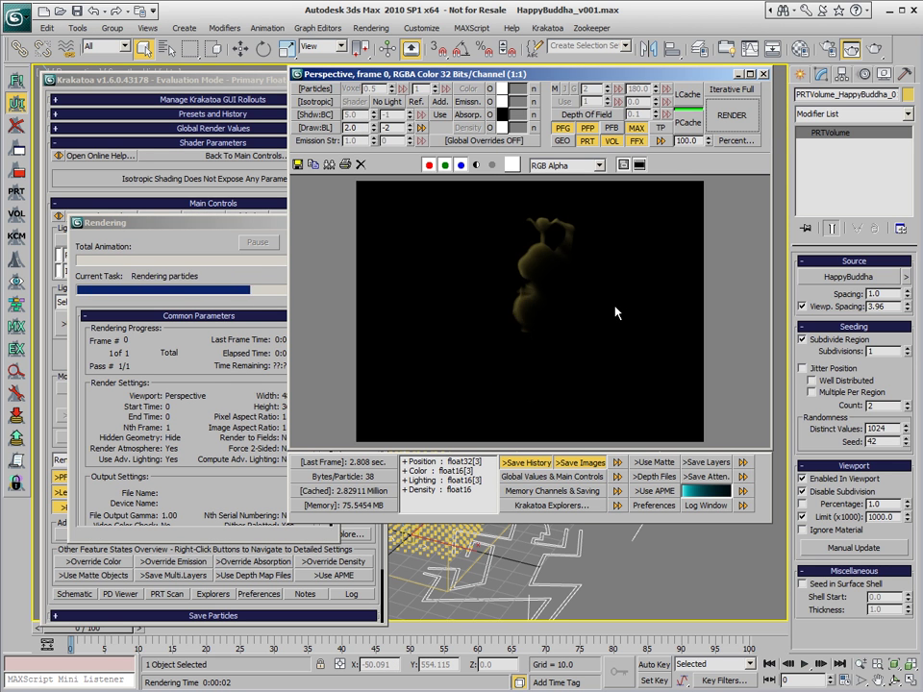
pyautogui.scroll(1, 549, 297)
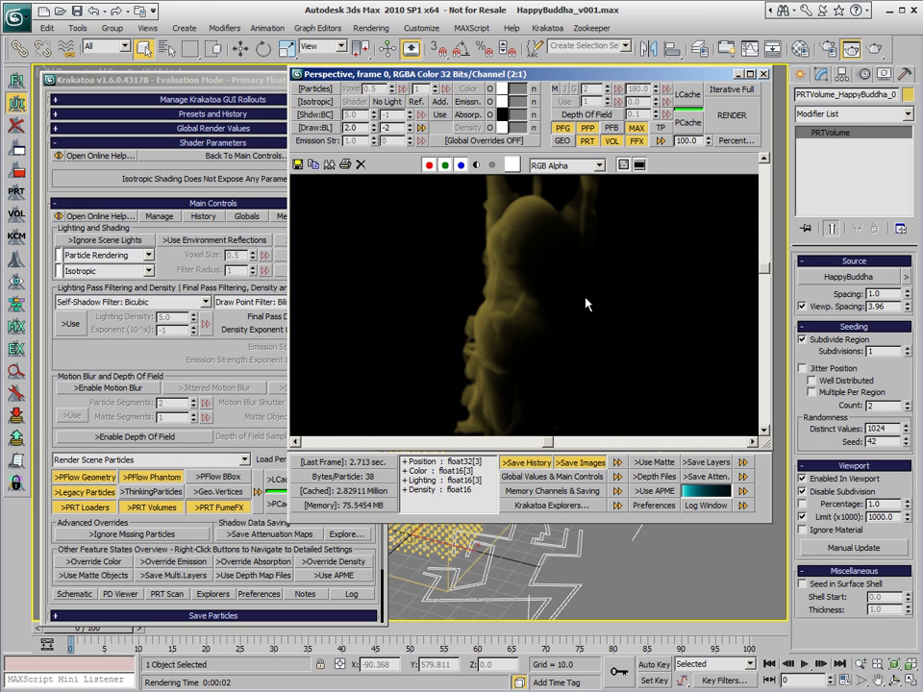
pyautogui.scroll(-1, 585, 303)
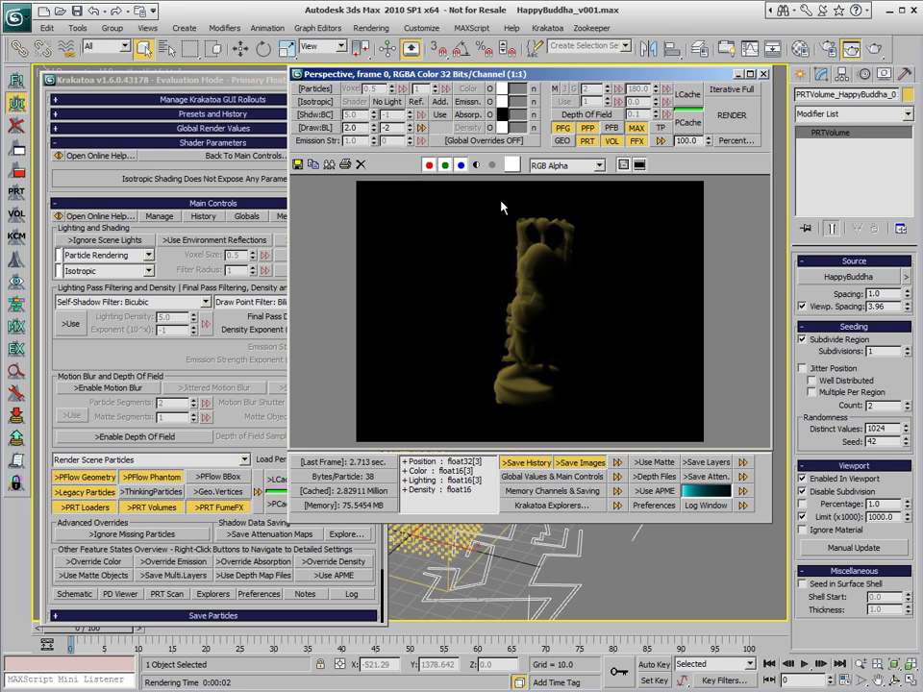
# - Enable the emission channel and give it a light blue colour
pyautogui.click(469, 101)
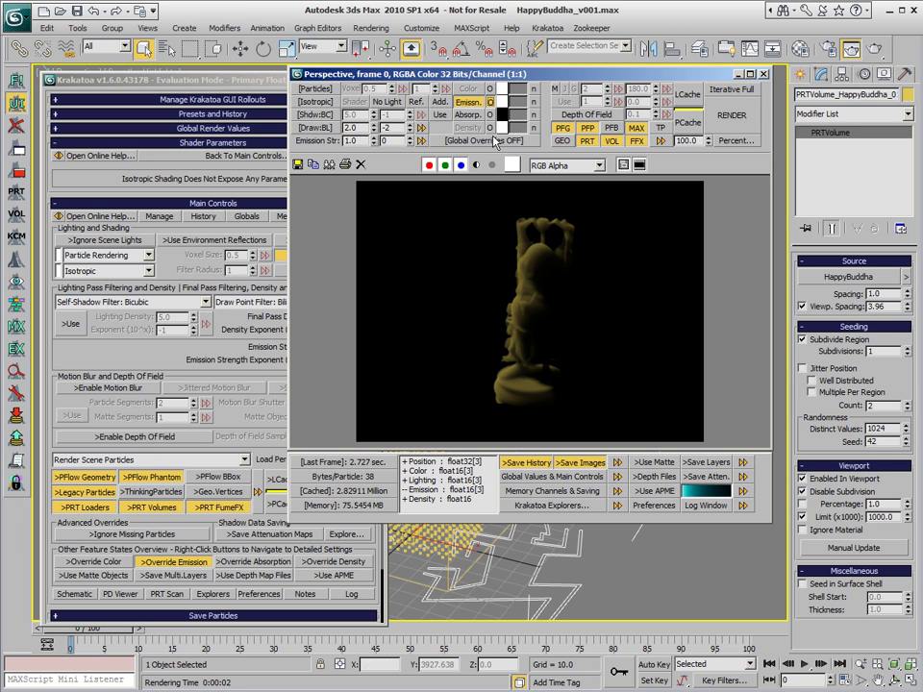
pyautogui.click(500, 102)
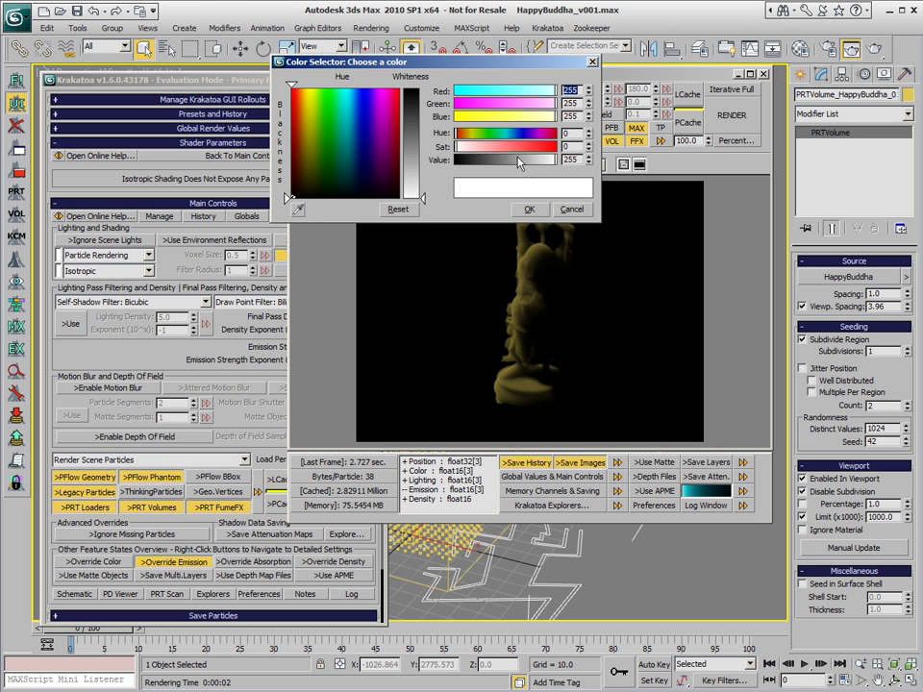
pyautogui.moveTo(451, 55); pyautogui.dragTo(564, 132)
pyautogui.moveTo(337, 159)
pyautogui.mouseDown()
pyautogui.moveTo(398, 156)
pyautogui.moveTo(453, 182)
pyautogui.moveTo(453, 197)
pyautogui.mouseUp()
pyautogui.click(581, 185)
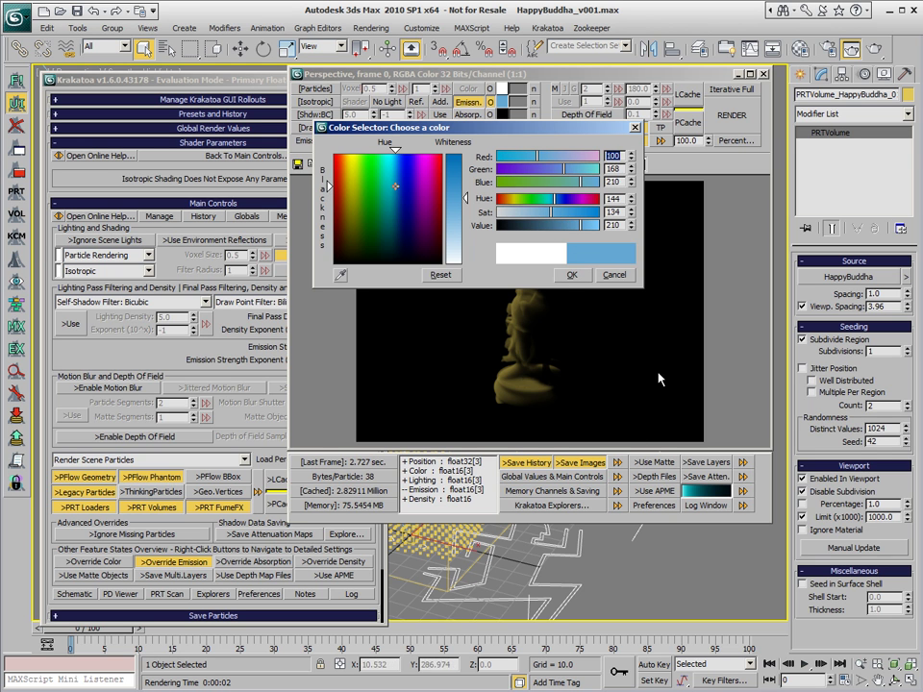
pyautogui.click(571, 274)
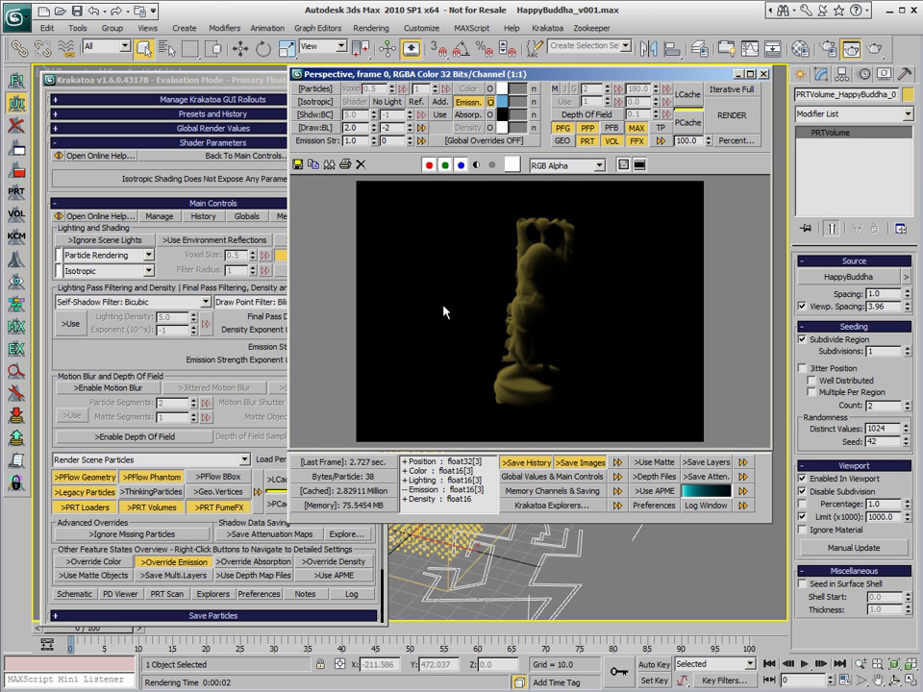
# - Set emission strength from the final pass density (2.0, exponent -2) and re-render
pyautogui.click(421, 142)
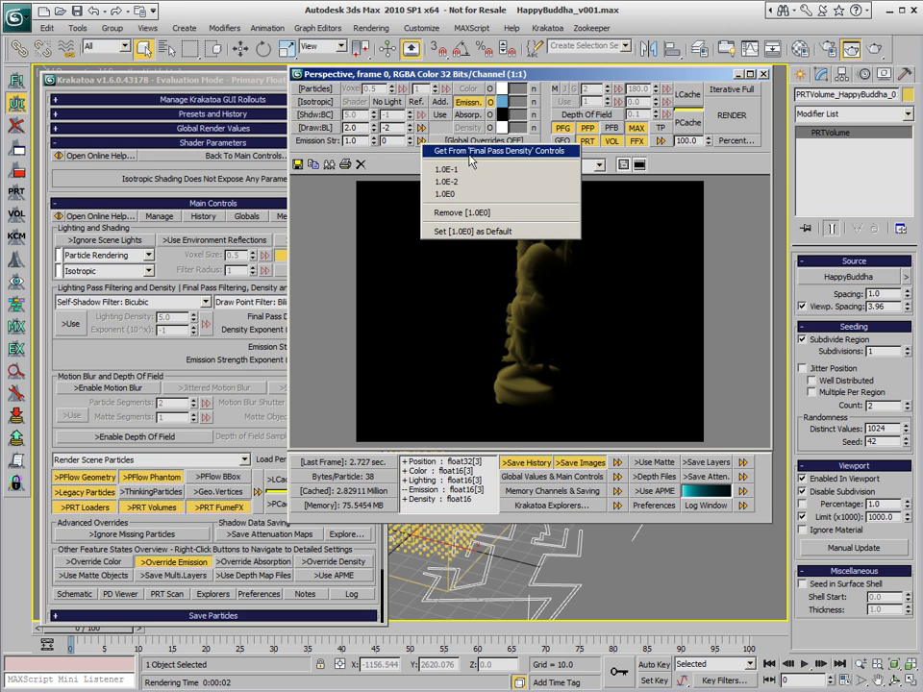
pyautogui.click(352, 119)
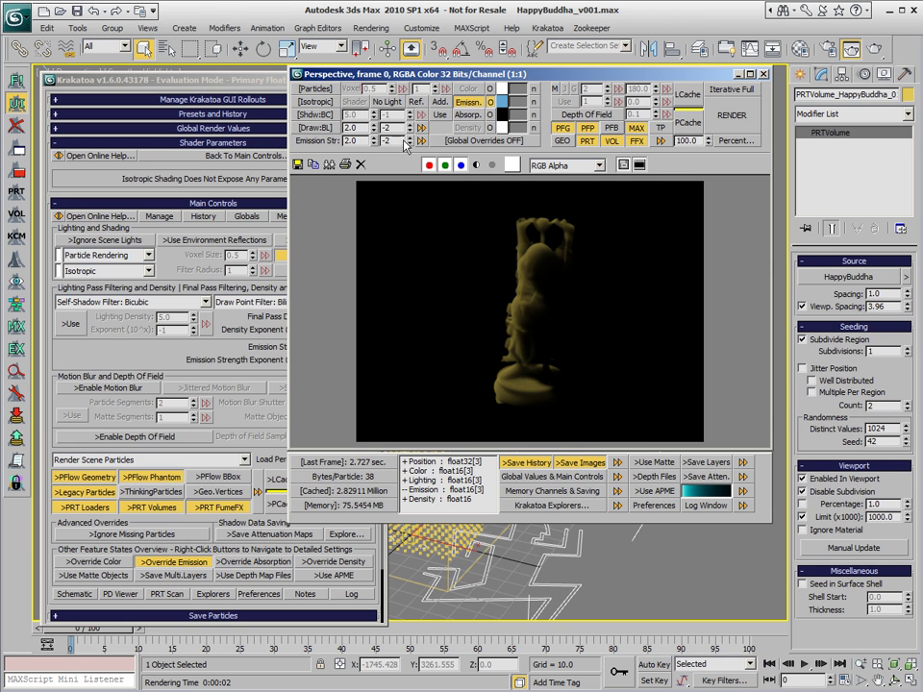
pyautogui.click(731, 114)
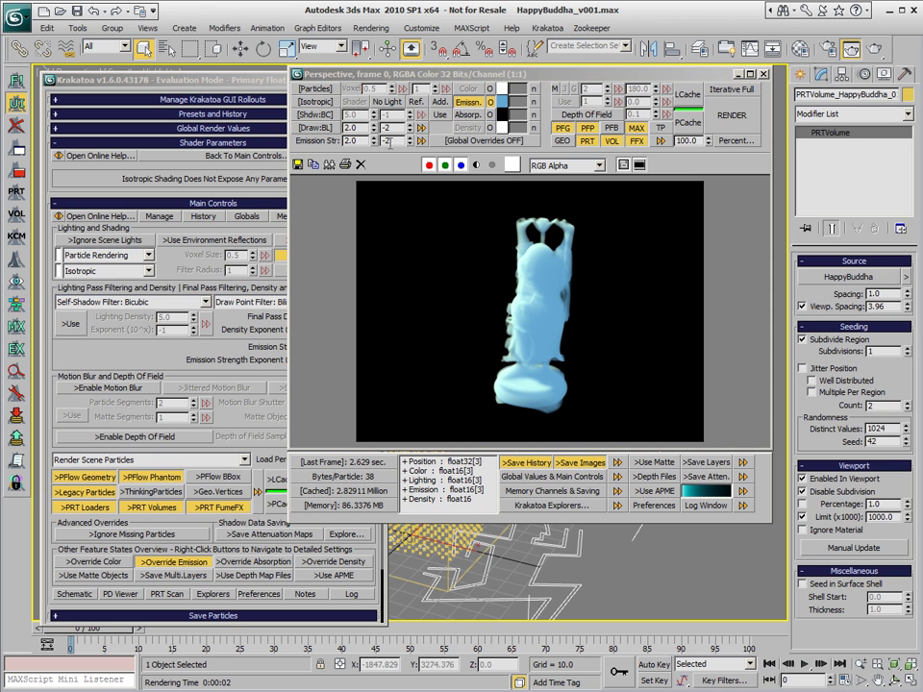
# - Drop emission strength from 2.0 to 1.0 and re-render, giving a dimmer teal Buddha
pyautogui.hotkey('shift', 'Tab')
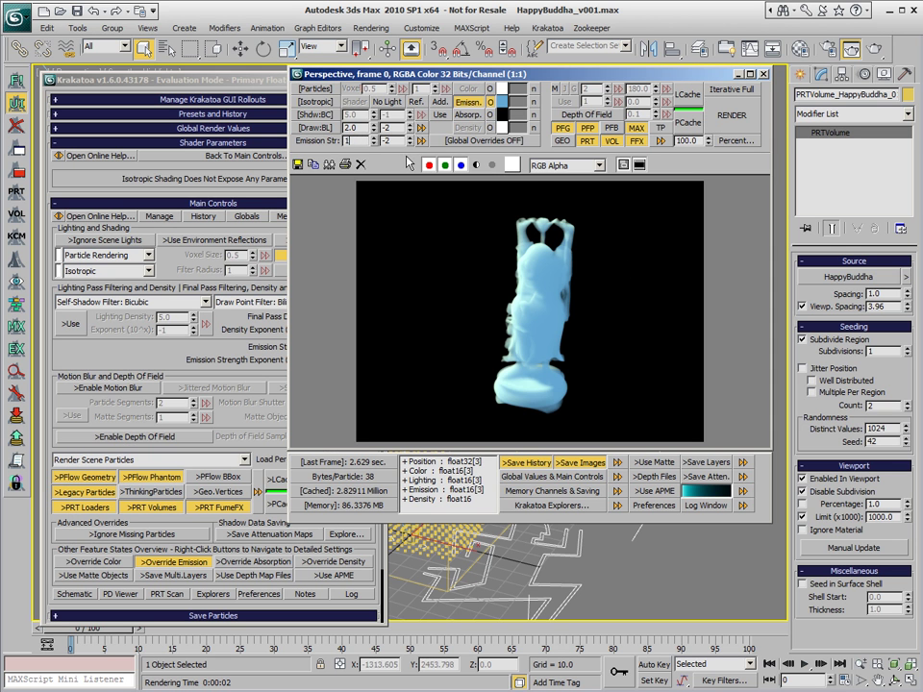
pyautogui.press('Tab')
pyautogui.click(731, 114)
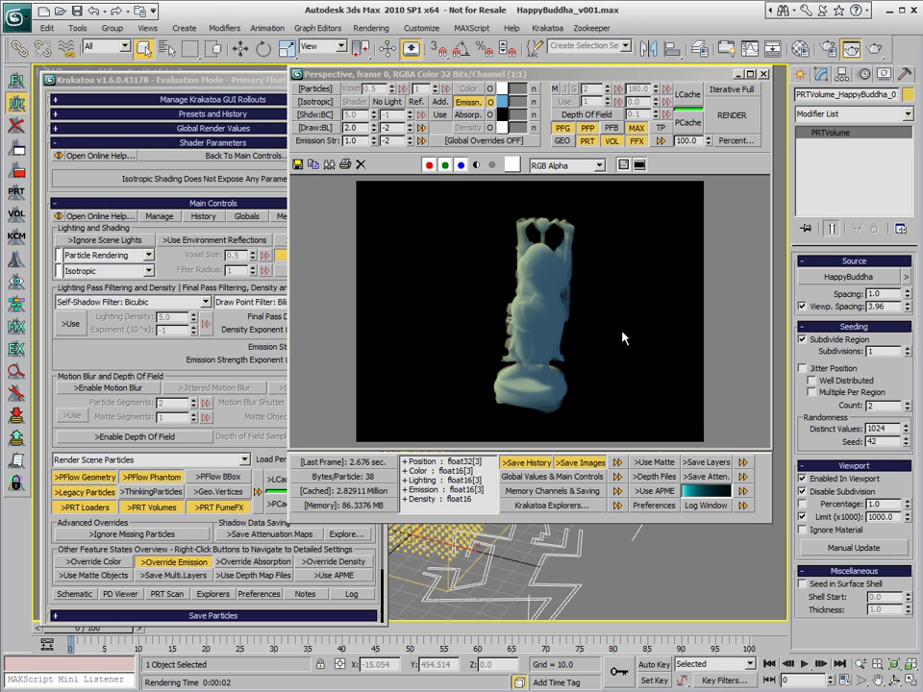
pyautogui.scroll(1, 590, 331)
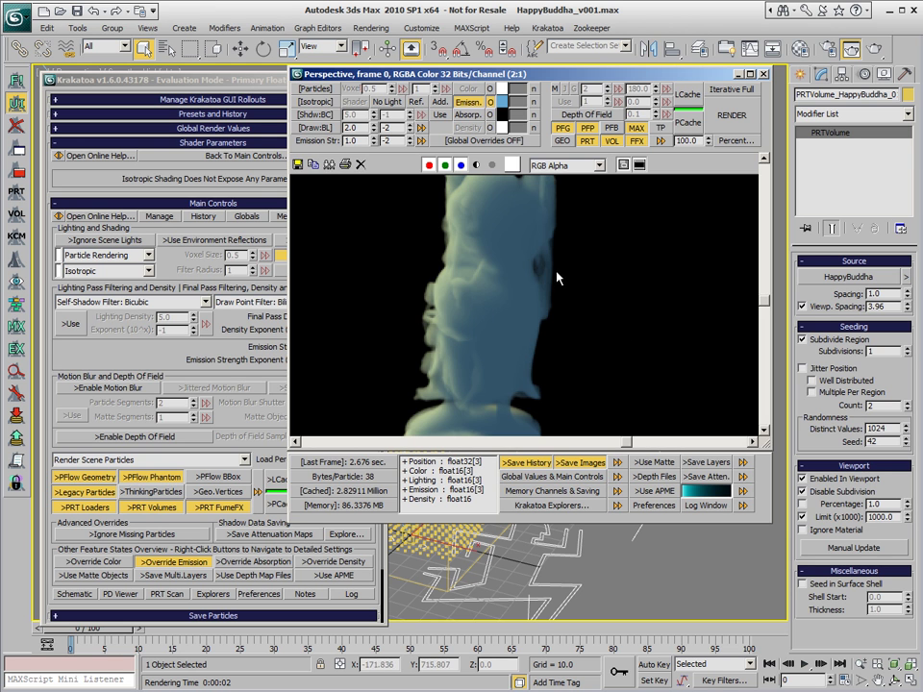
pyautogui.scroll(-1, 556, 276)
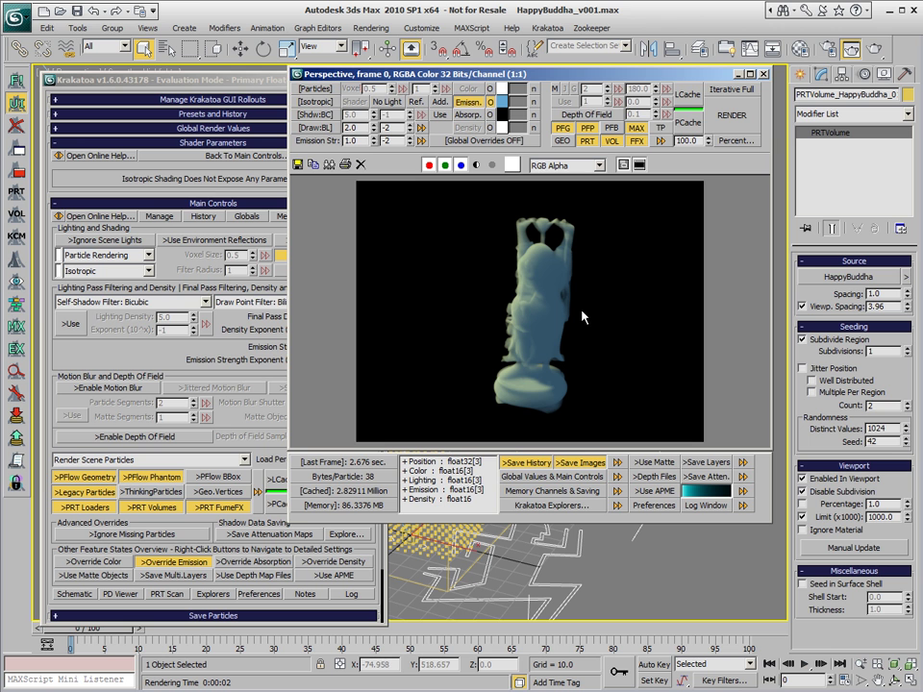
# - Close the Krakatoa windows and return to the four-viewport layout framing the Buddha
pyautogui.click(556, 61)
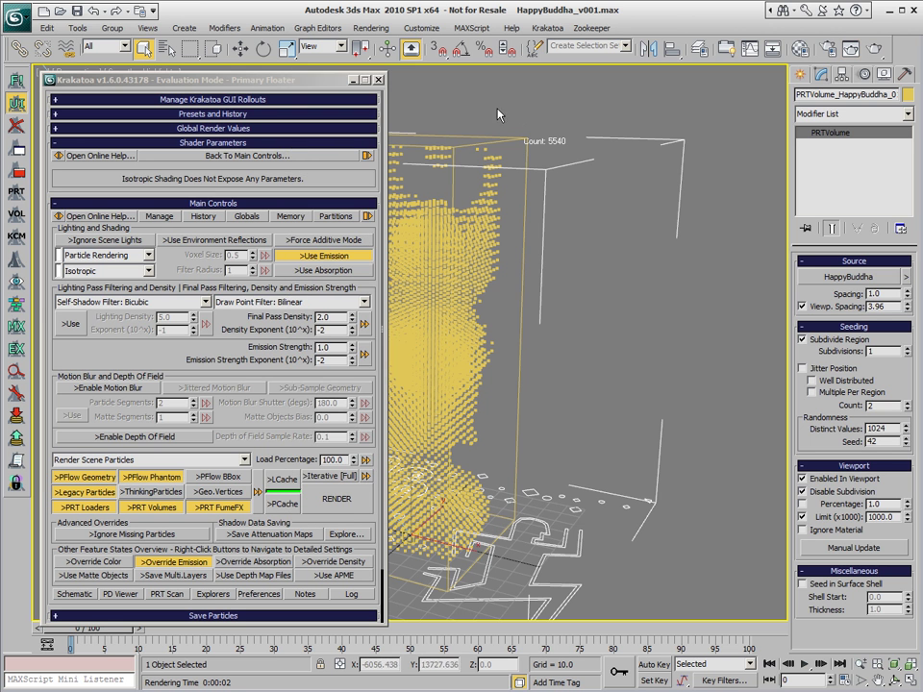
pyautogui.click(378, 80)
pyautogui.click(435, 241)
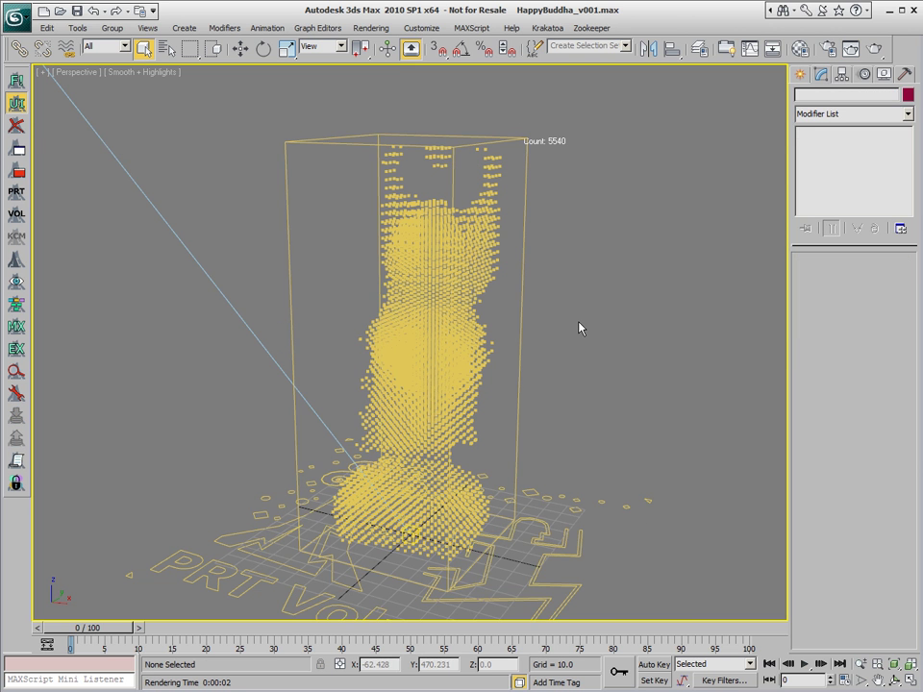
pyautogui.hotkey('alt', 'w')
pyautogui.scroll(-8, 287, 254)
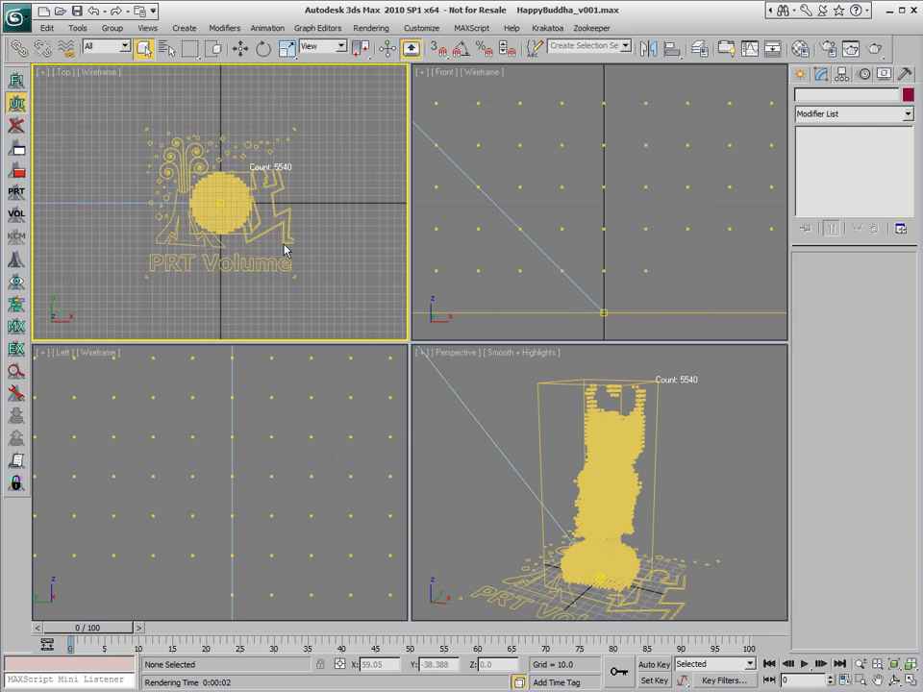
pyautogui.moveTo(228, 241); pyautogui.dragTo(271, 243, button='middle')
# - Create target spotlight Spot01 aimed at the Buddha and dolly it closer
pyautogui.click(650, 261)
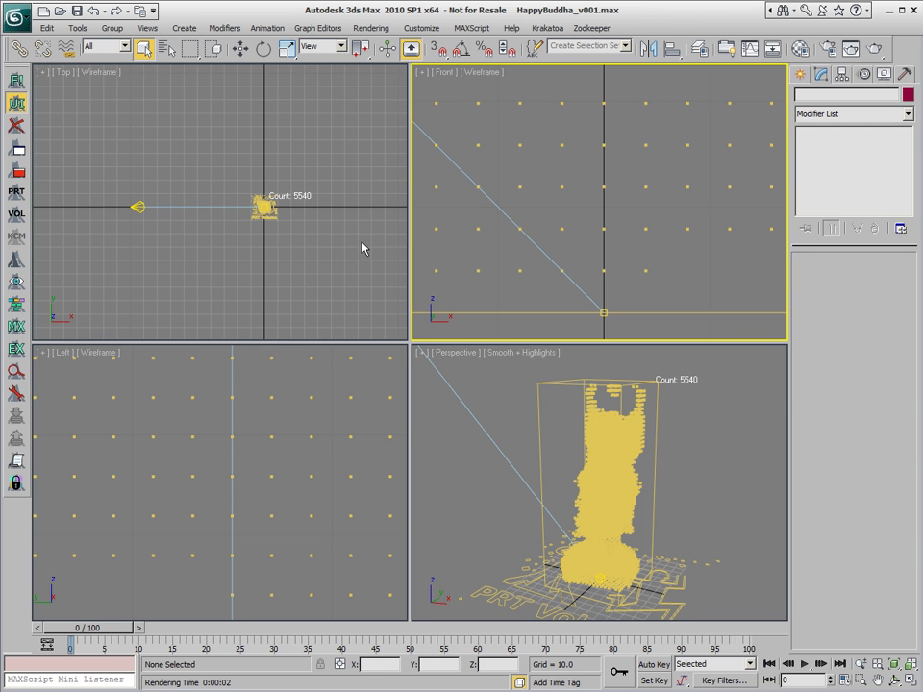
pyautogui.moveTo(135, 206); pyautogui.dragTo(137, 207)
pyautogui.rightClick(620, 242)
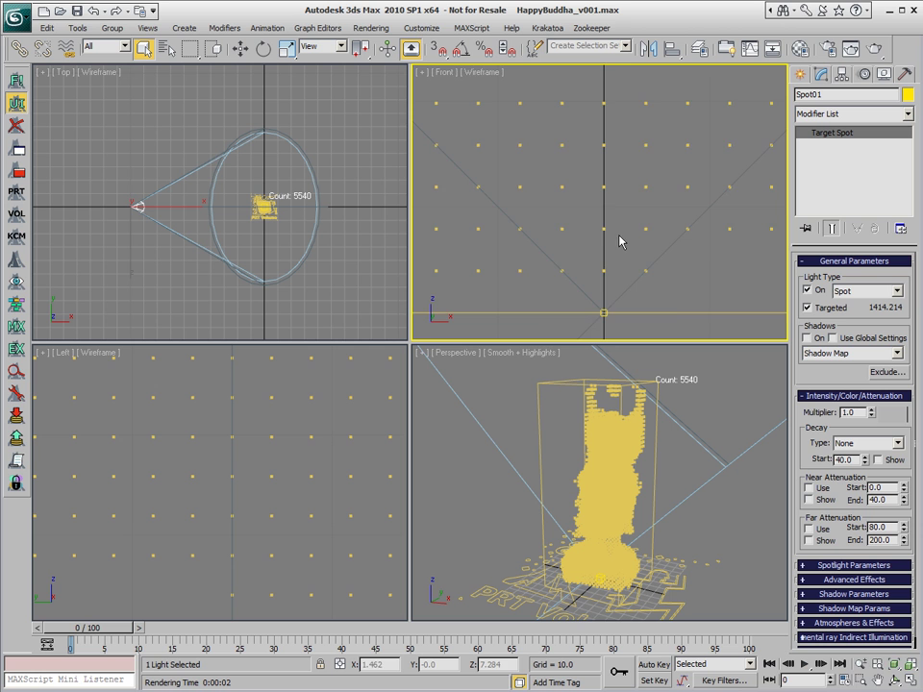
pyautogui.hotkey('shift', '4')
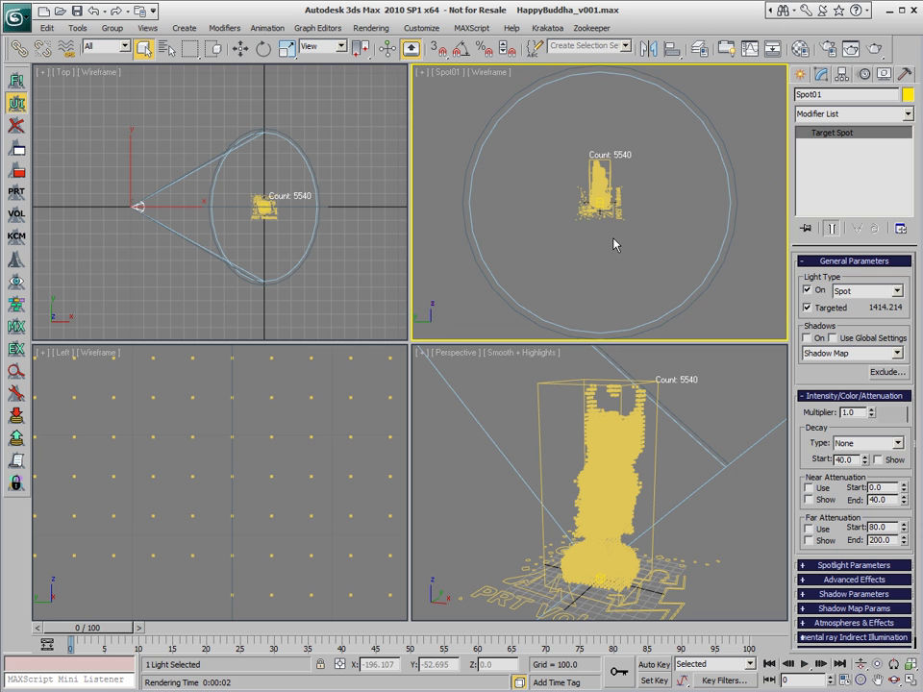
pyautogui.click(861, 664)
pyautogui.moveTo(609, 232); pyautogui.dragTo(632, 191)
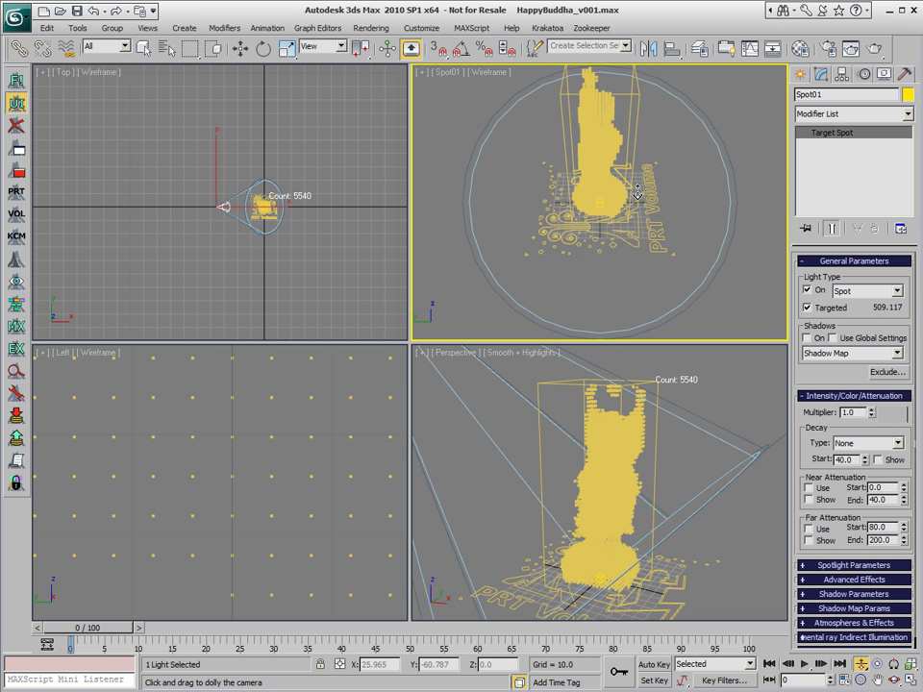
pyautogui.moveTo(631, 191); pyautogui.dragTo(640, 227, button='middle')
pyautogui.rightClick(222, 227)
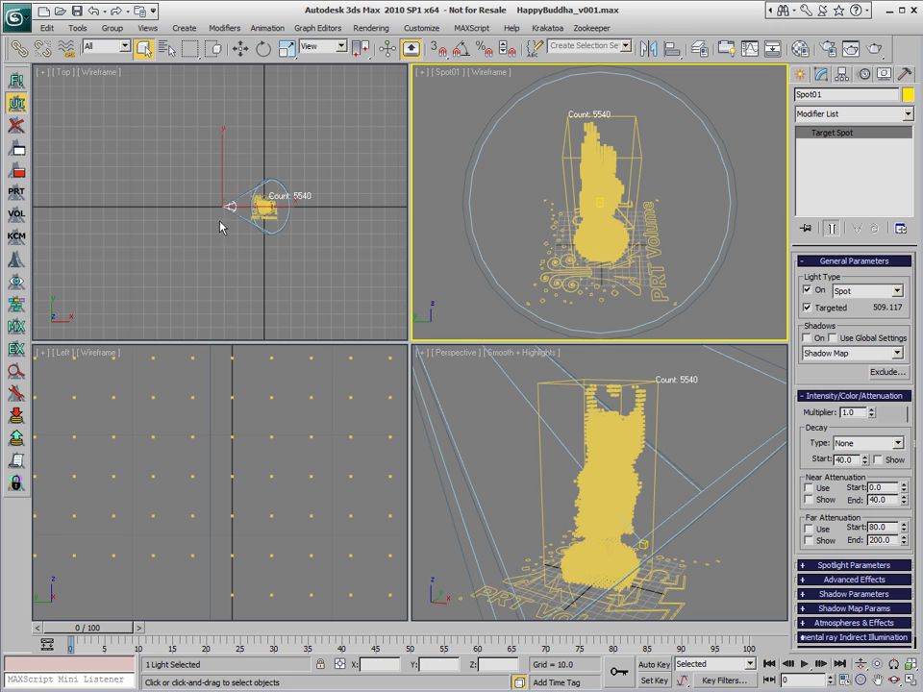
# - Shift-move the spotlight in Top view to clone it as Spot02
pyautogui.rightClick(239, 227)
pyautogui.rightClick(231, 216)
pyautogui.click(247, 232)
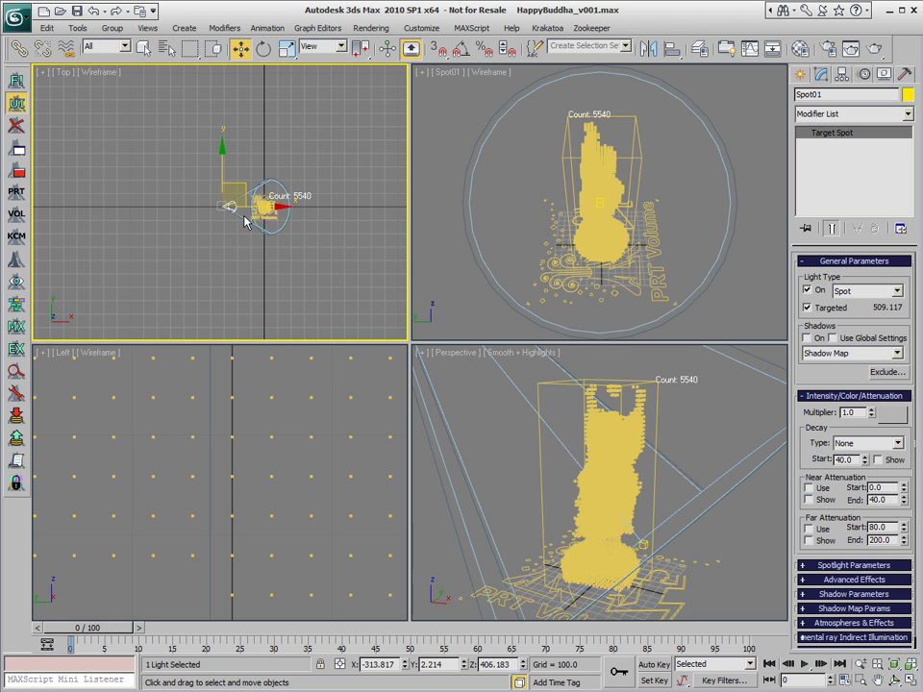
pyautogui.moveTo(245, 185)
pyautogui.keyDown('shift'); pyautogui.mouseDown()
pyautogui.moveTo(299, 243)
pyautogui.moveTo(354, 223)
pyautogui.mouseUp(); pyautogui.keyUp('shift')
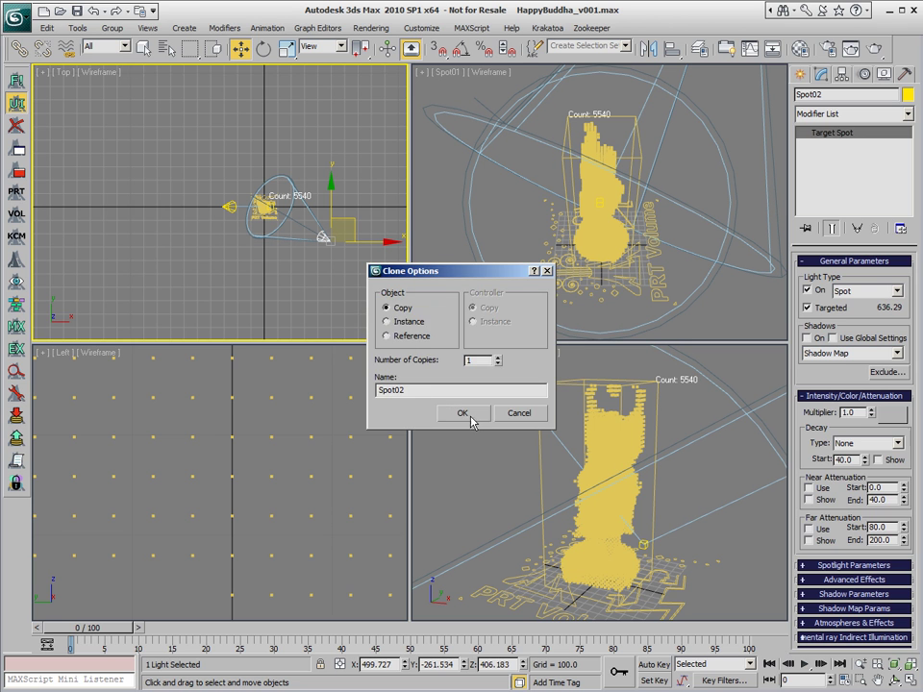
pyautogui.click(469, 471)
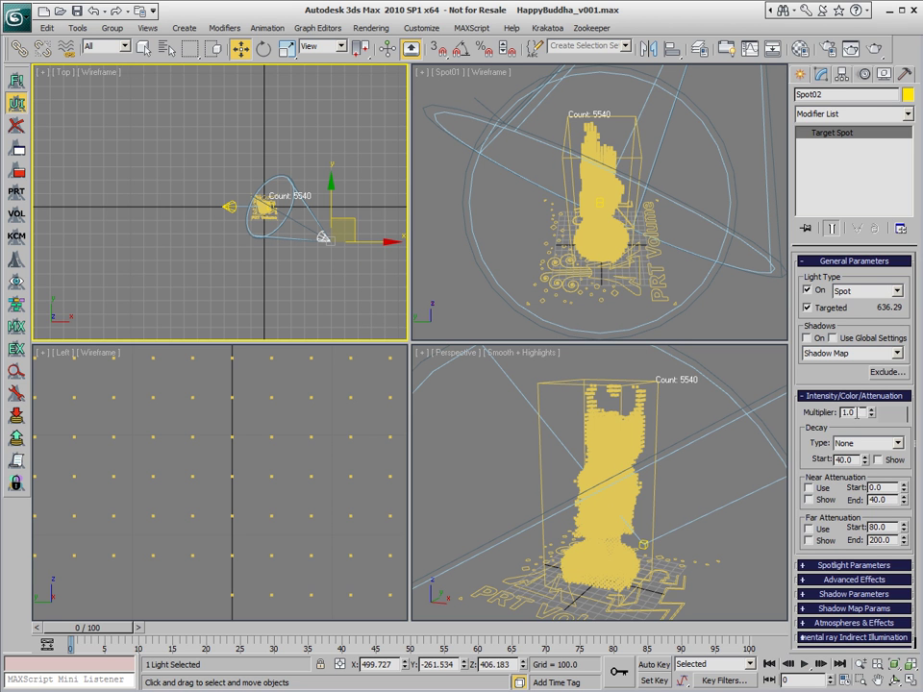
# - Give Spot02 multiplier 0.5 and a pale blue colour of 180/180/255
pyautogui.doubleClick(850, 412)
pyautogui.write('0.5')
pyautogui.click(892, 412)
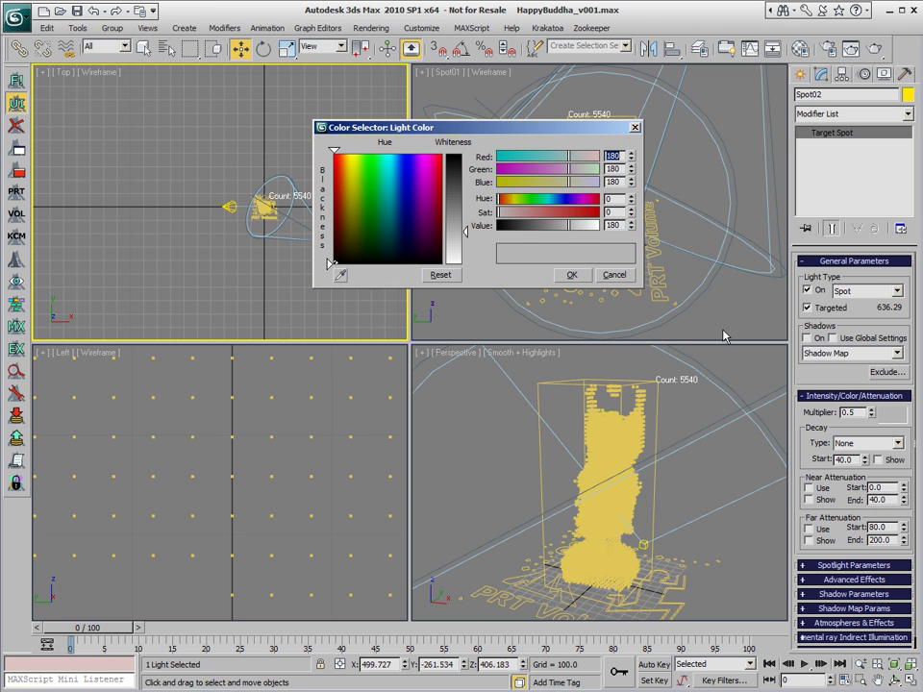
pyautogui.moveTo(569, 182); pyautogui.dragTo(600, 182)
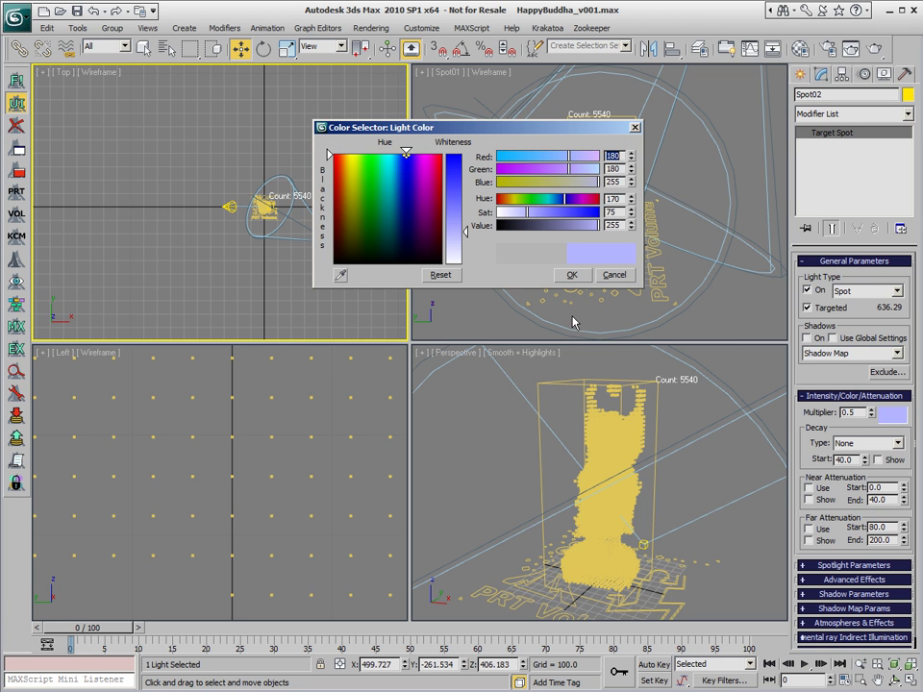
pyautogui.click(570, 276)
# - Lower Spot02 below Spot01 in the Front view
pyautogui.middleClick(597, 242)
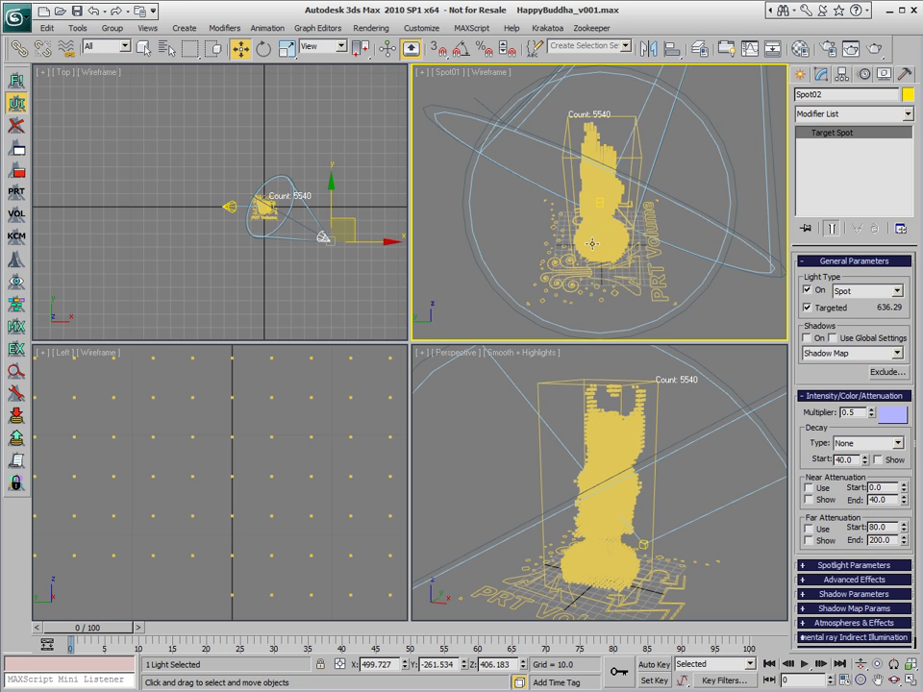
pyautogui.scroll(2, 593, 247)
pyautogui.press('f')
pyautogui.scroll(-2, 702, 197)
pyautogui.moveTo(702, 197); pyautogui.dragTo(651, 274, button='middle')
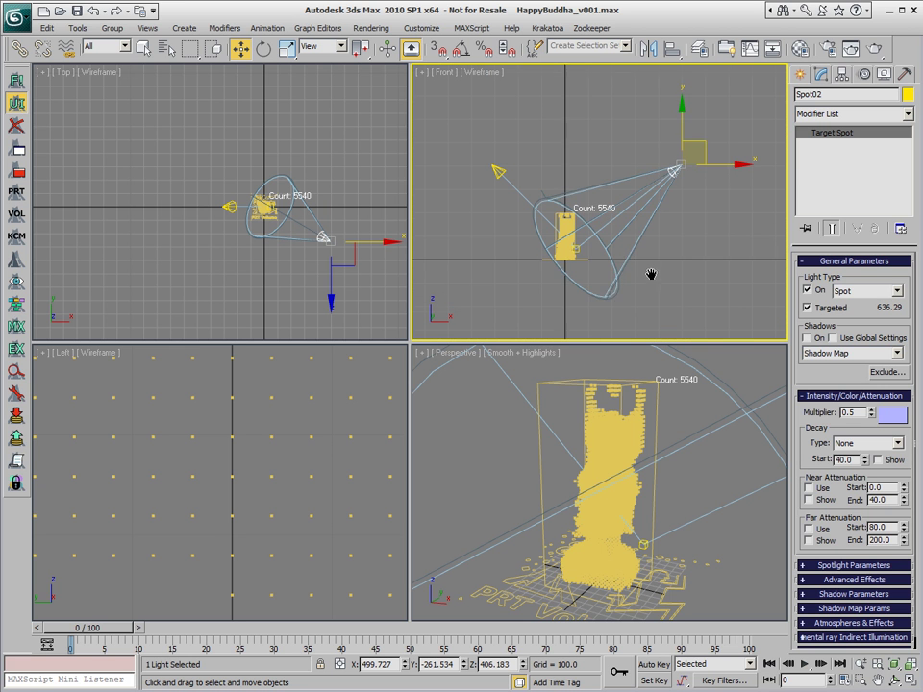
pyautogui.moveTo(697, 122); pyautogui.dragTo(694, 231)
# - Render the Perspective view in Krakatoa with both spotlights and zoom into the Buddha
pyautogui.rightClick(475, 415)
pyautogui.click(820, 52)
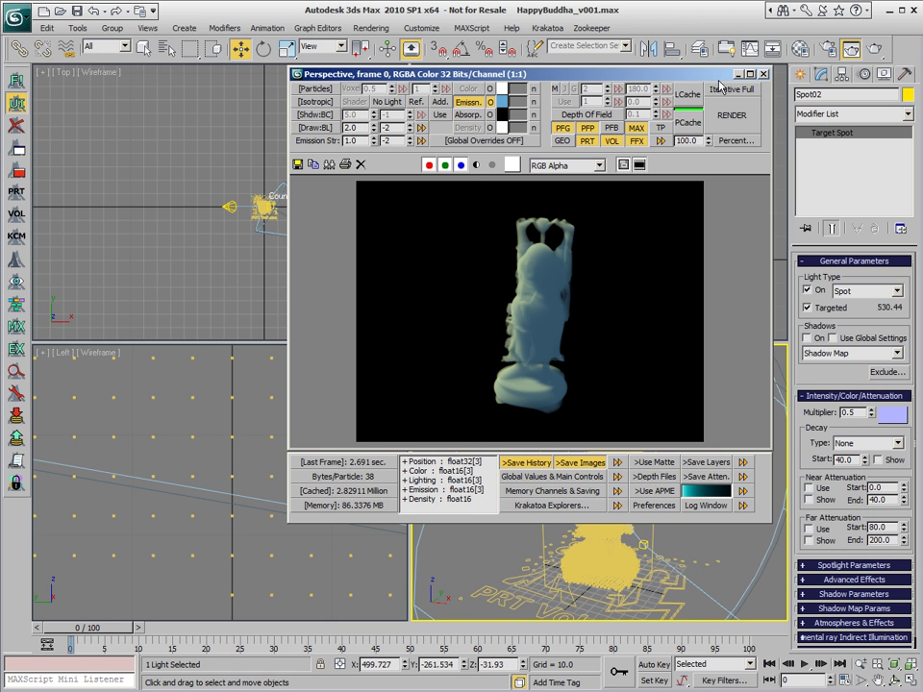
pyautogui.moveTo(533, 74); pyautogui.dragTo(349, 84)
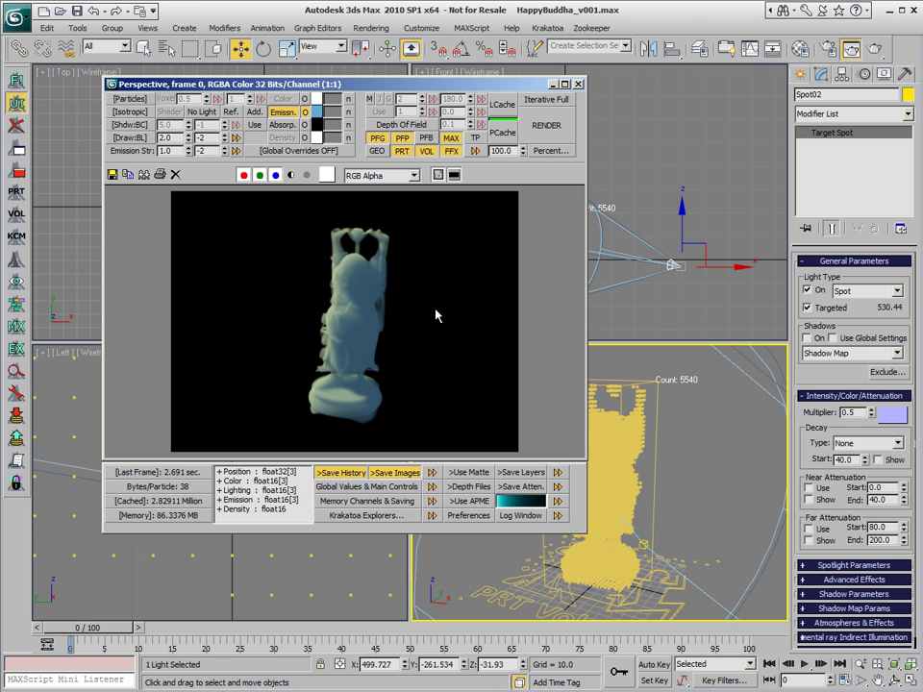
pyautogui.click(284, 111)
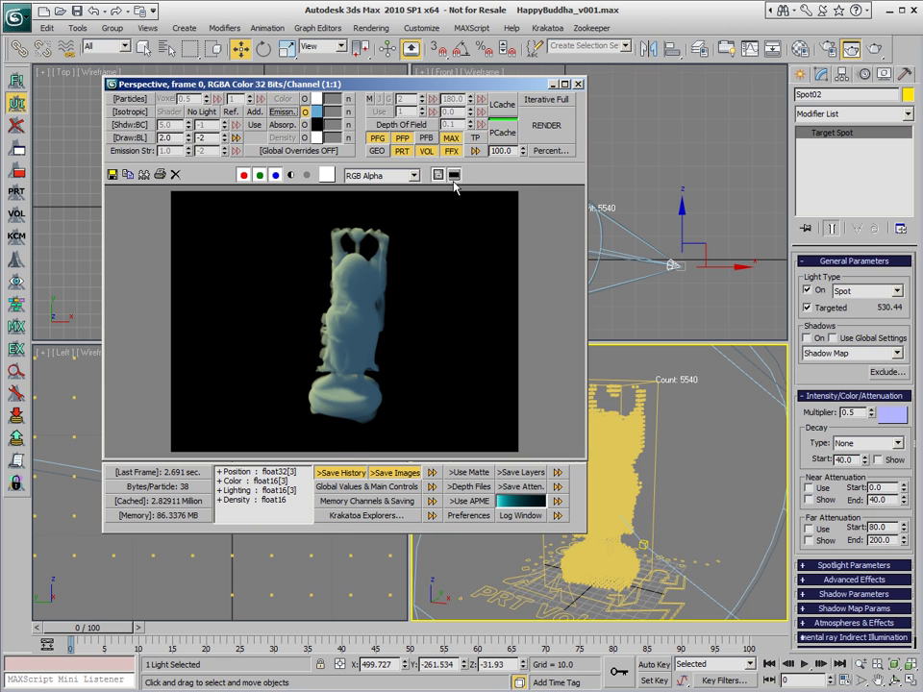
pyautogui.click(539, 132)
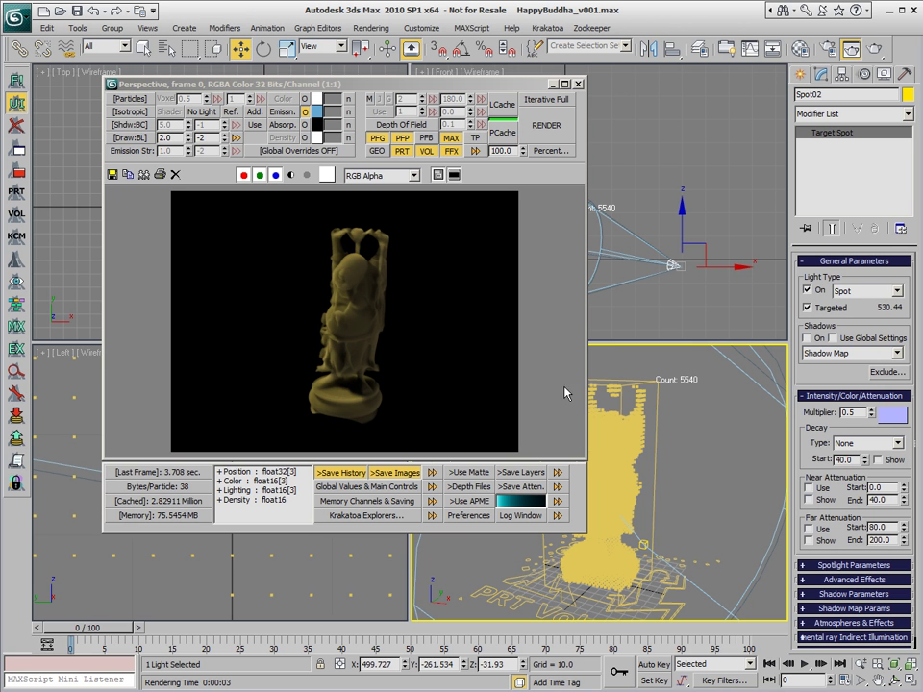
pyautogui.click(316, 111)
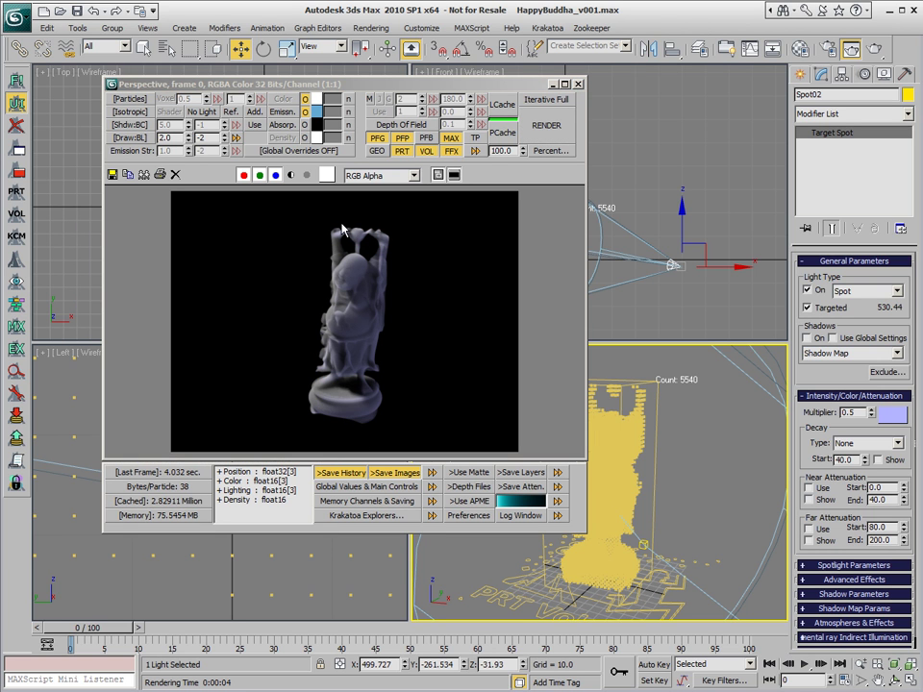
pyautogui.click(362, 310)
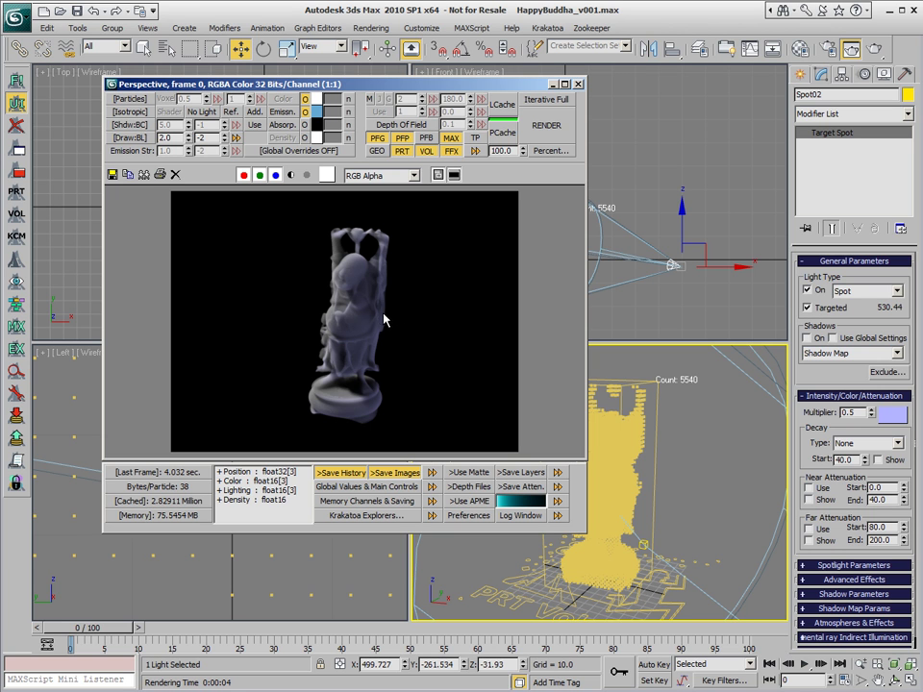
pyautogui.scroll(2, 379, 320)
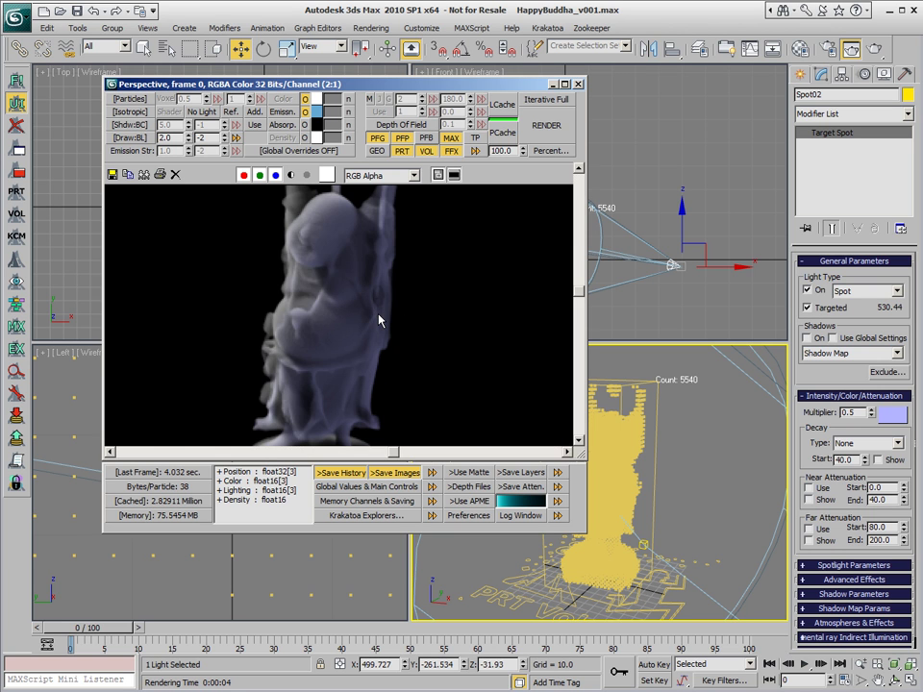
# - Turn on absorption and render the Buddha
pyautogui.scroll(-2, 380, 320)
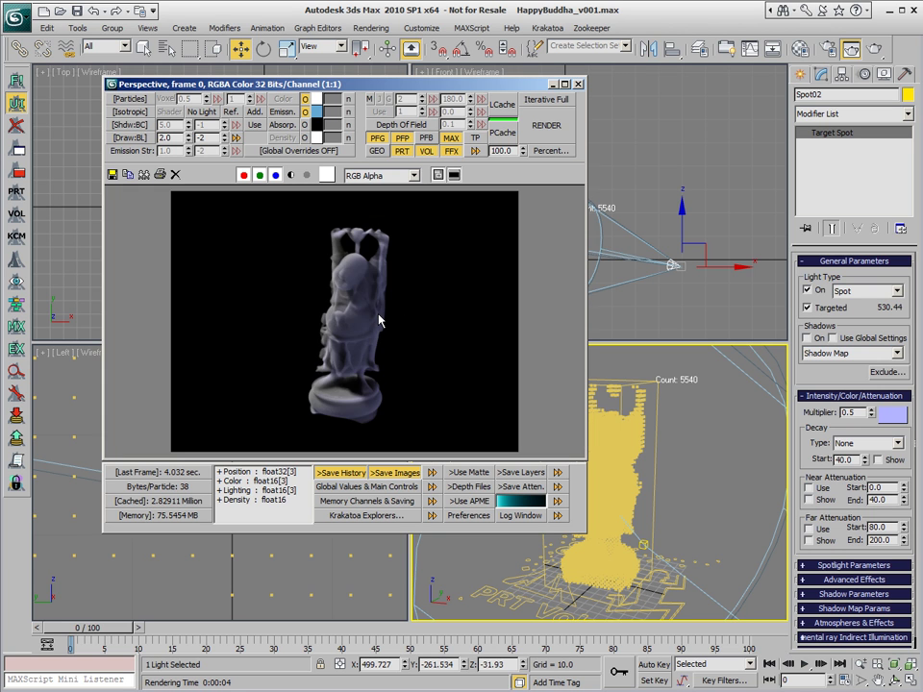
pyautogui.click(306, 126)
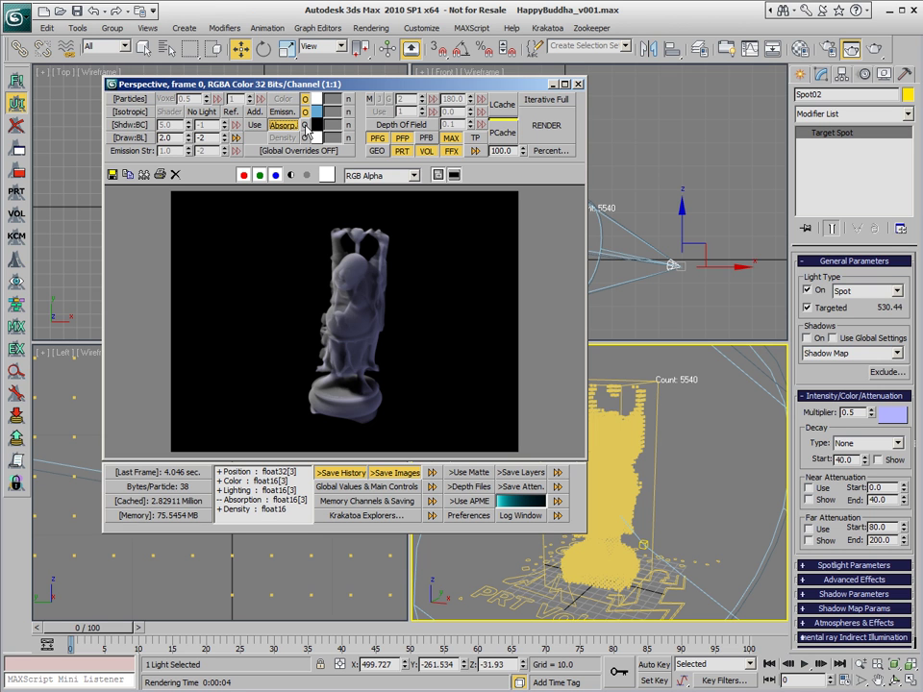
pyautogui.click(306, 126)
pyautogui.hotkey('shift', 'q')
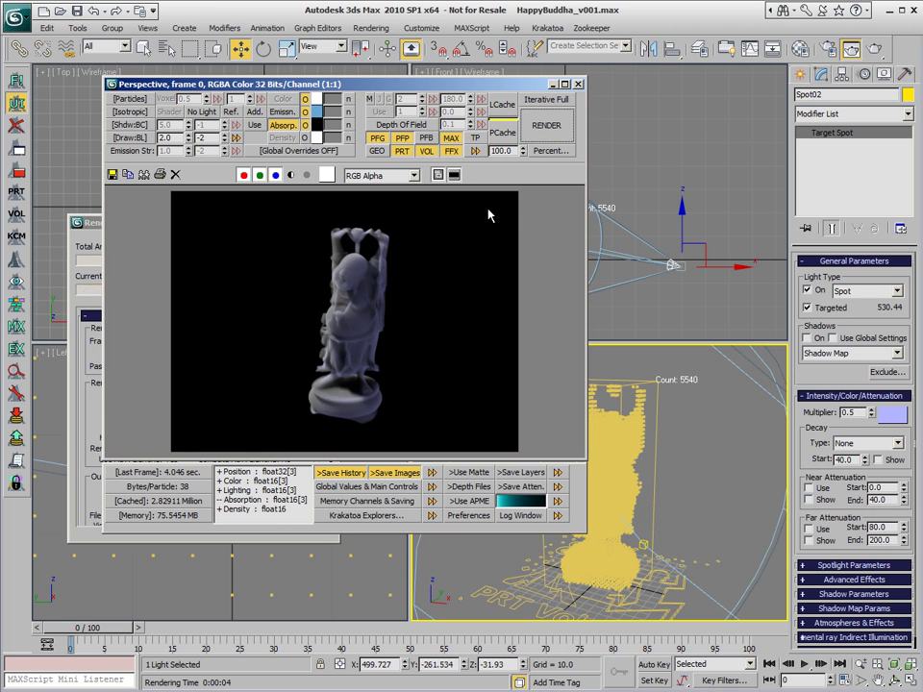
# - Set the absorption colour to red (Red 199) and re-render
pyautogui.click(317, 138)
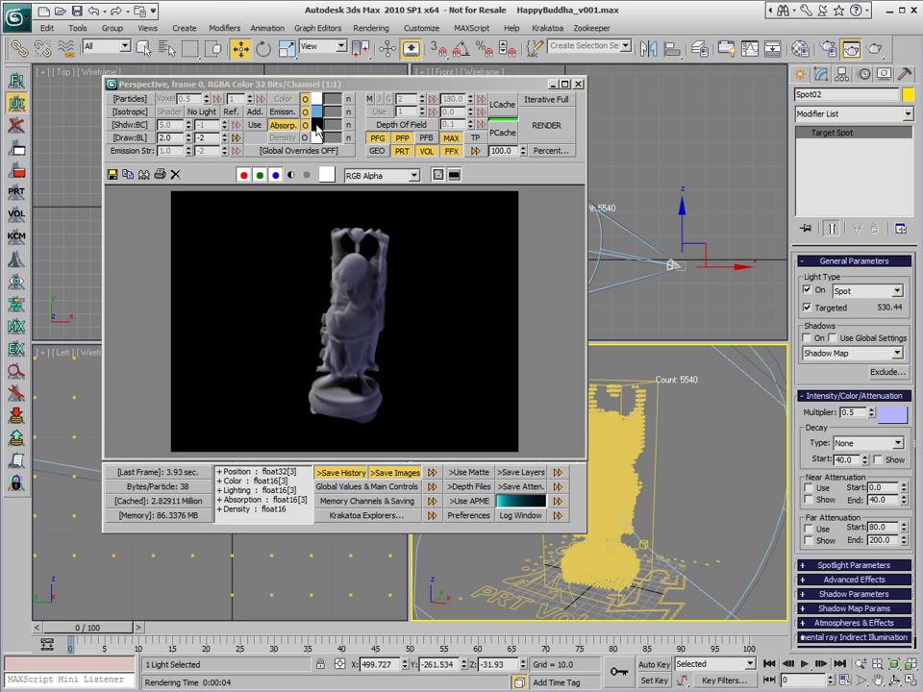
pyautogui.click(317, 127)
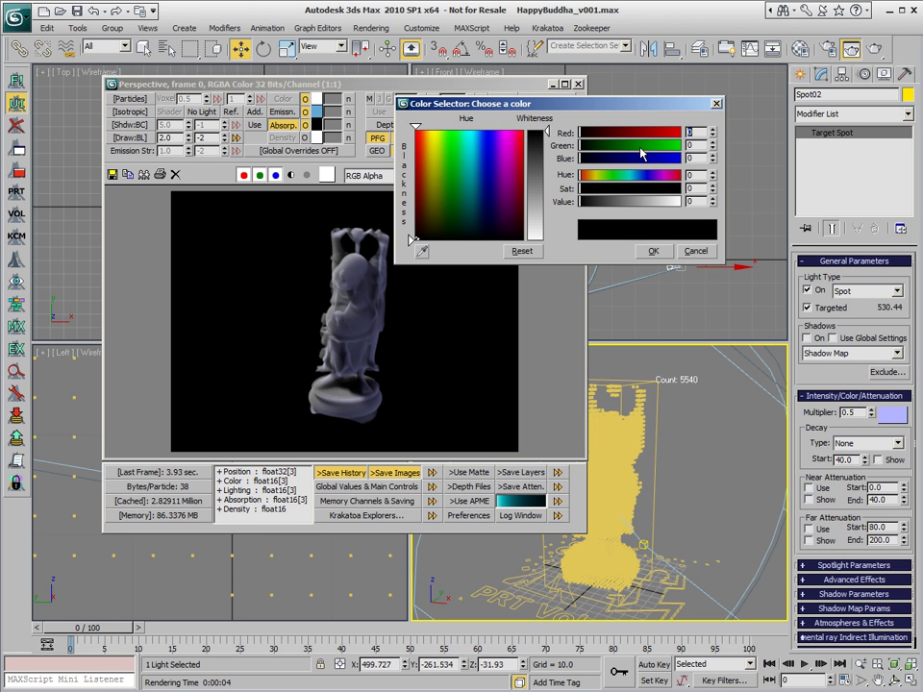
pyautogui.moveTo(645, 132); pyautogui.dragTo(660, 133)
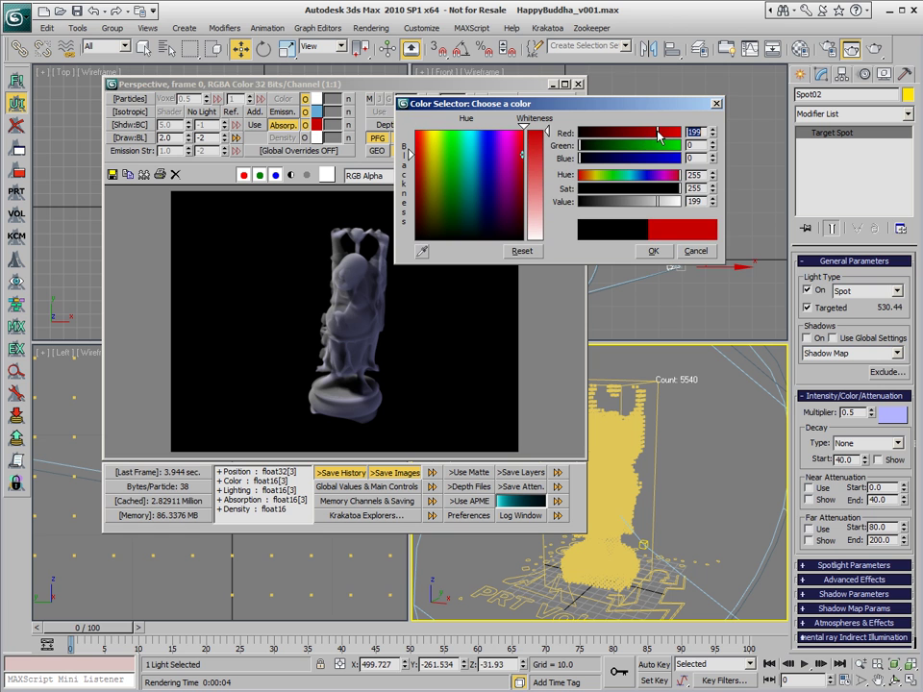
pyautogui.click(653, 251)
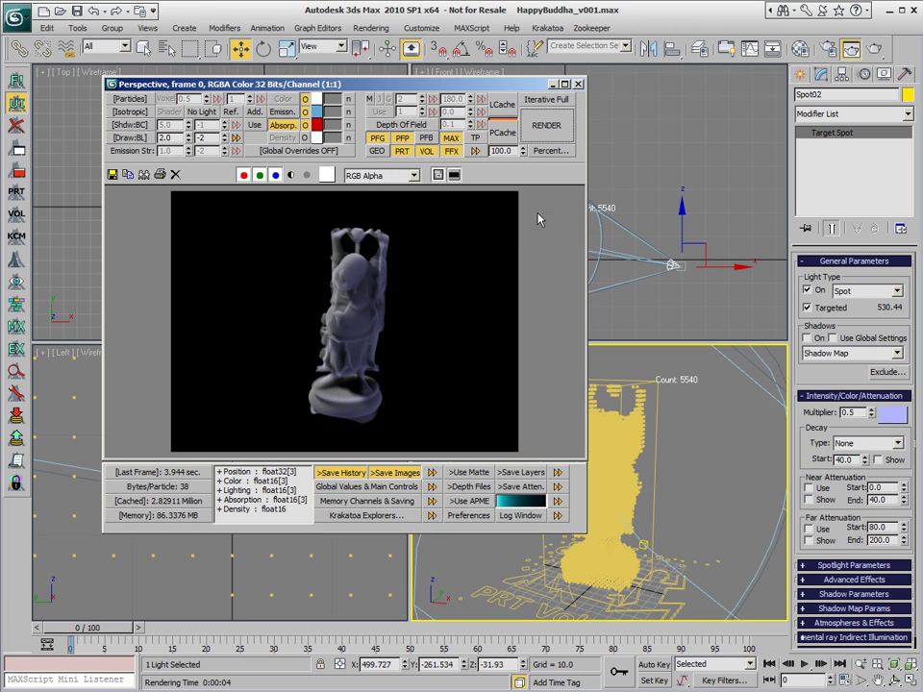
pyautogui.hotkey('shift', 'q')
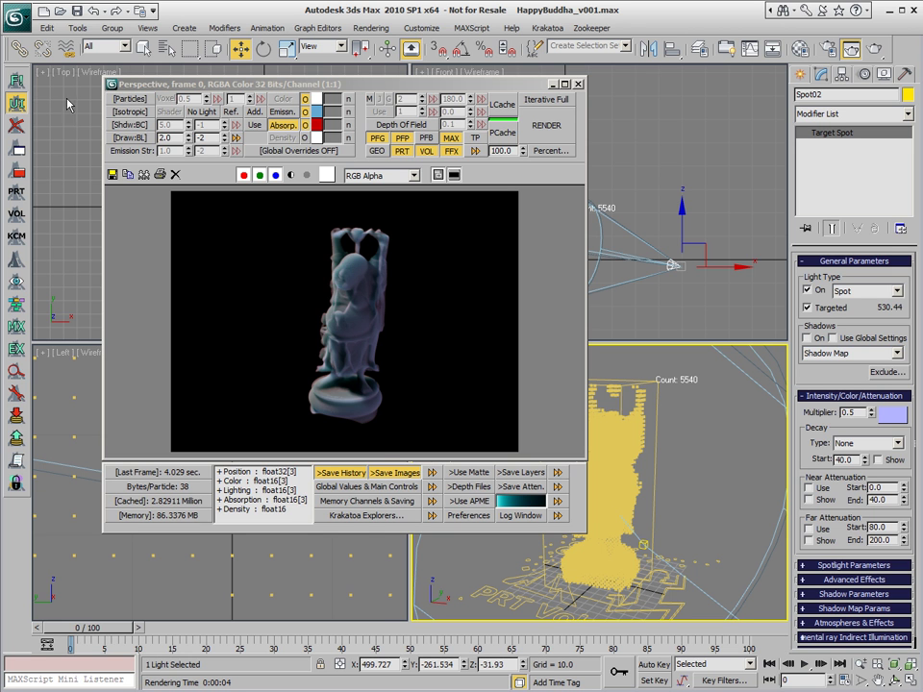
# - Set the Global Render Values absorption override to pink (231, 97, 255) and render
pyautogui.click(15, 79)
pyautogui.click(207, 129)
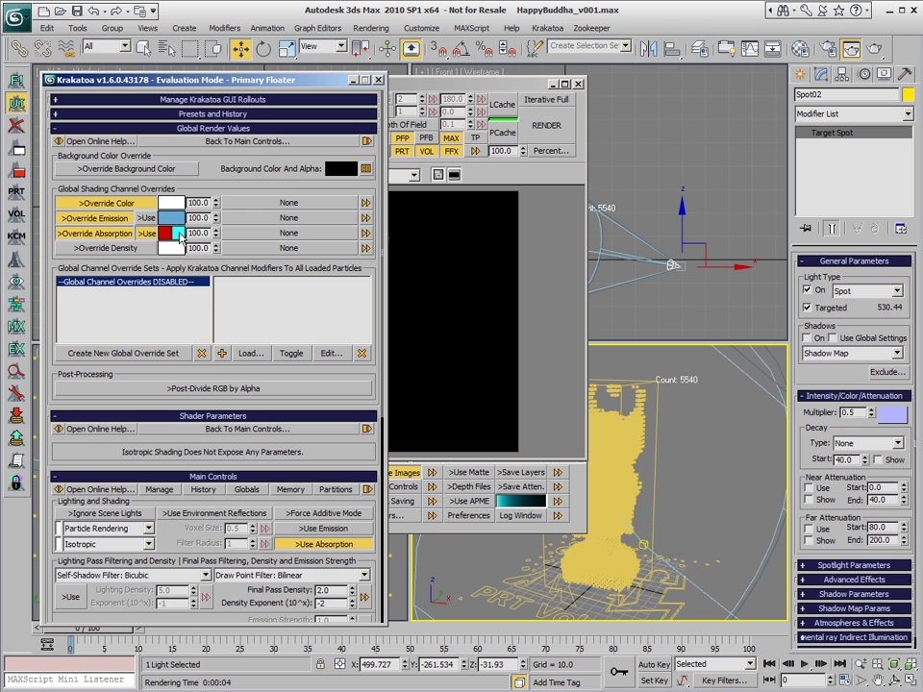
pyautogui.click(178, 234)
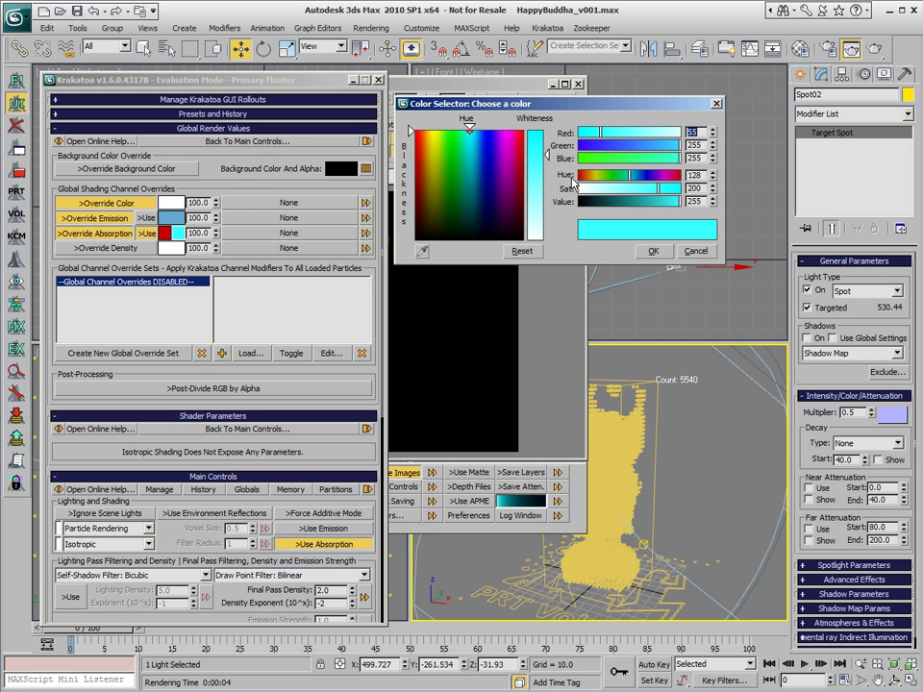
pyautogui.moveTo(646, 149); pyautogui.dragTo(670, 136)
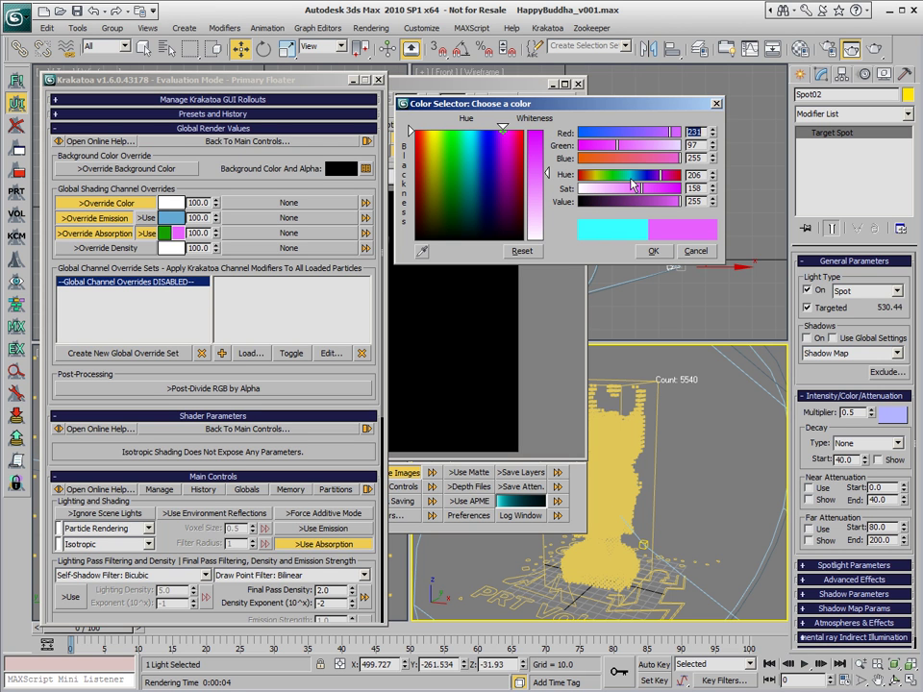
pyautogui.click(653, 253)
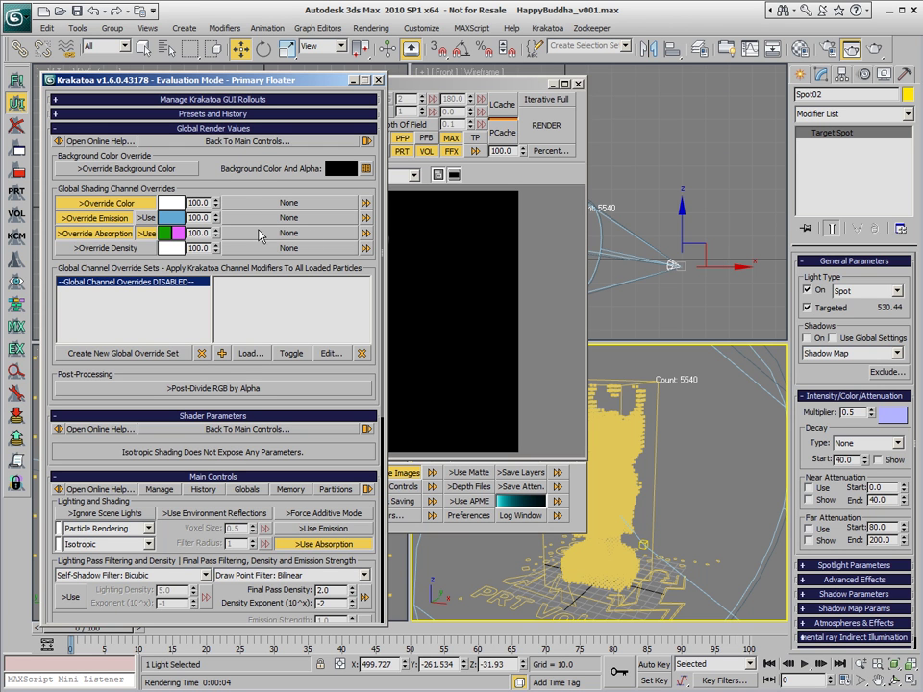
pyautogui.click(543, 135)
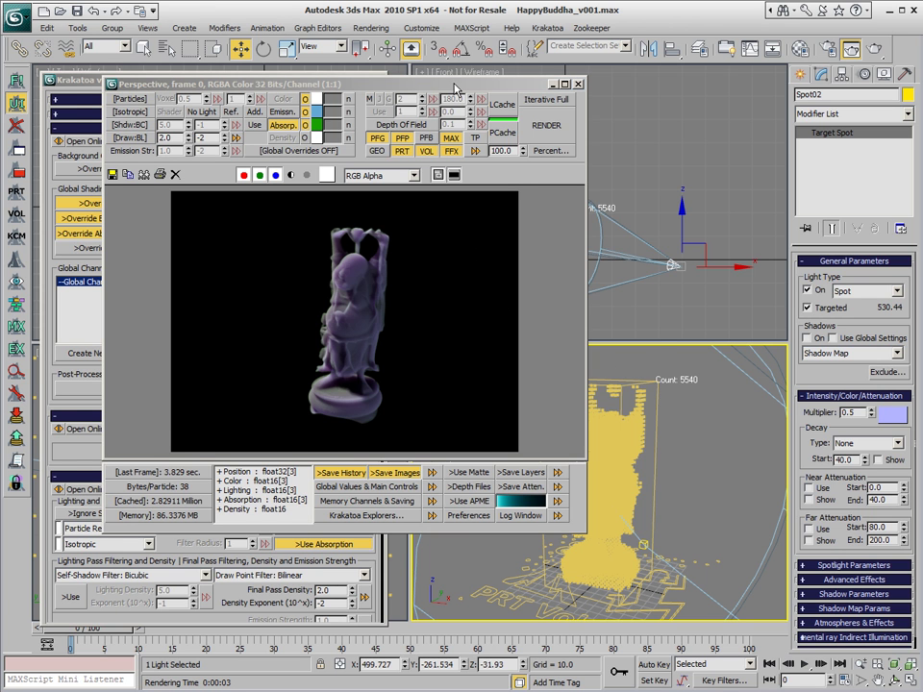
# - Move the Krakatoa render window to the right
pyautogui.moveTo(455, 90); pyautogui.dragTo(525, 90)
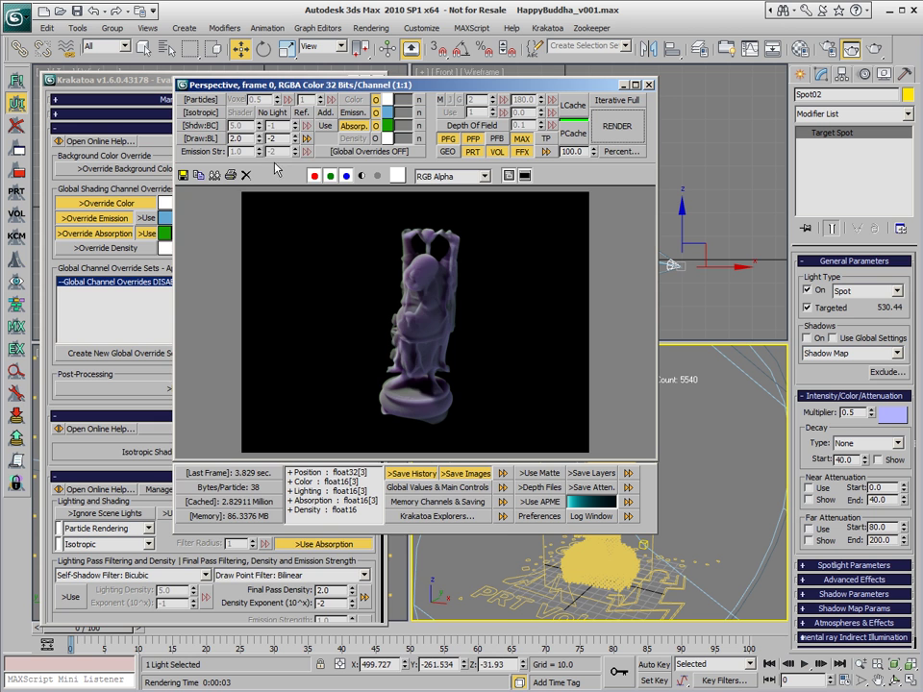
# - Open, reposition and then close the Krakatoa Preferences window
pyautogui.click(16, 395)
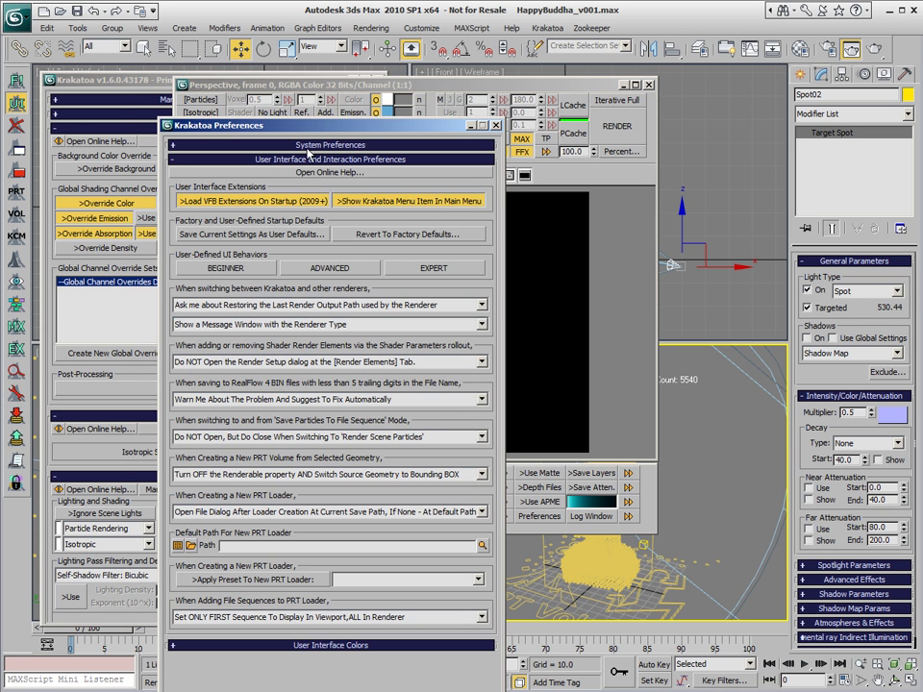
pyautogui.moveTo(294, 110); pyautogui.dragTo(268, 68)
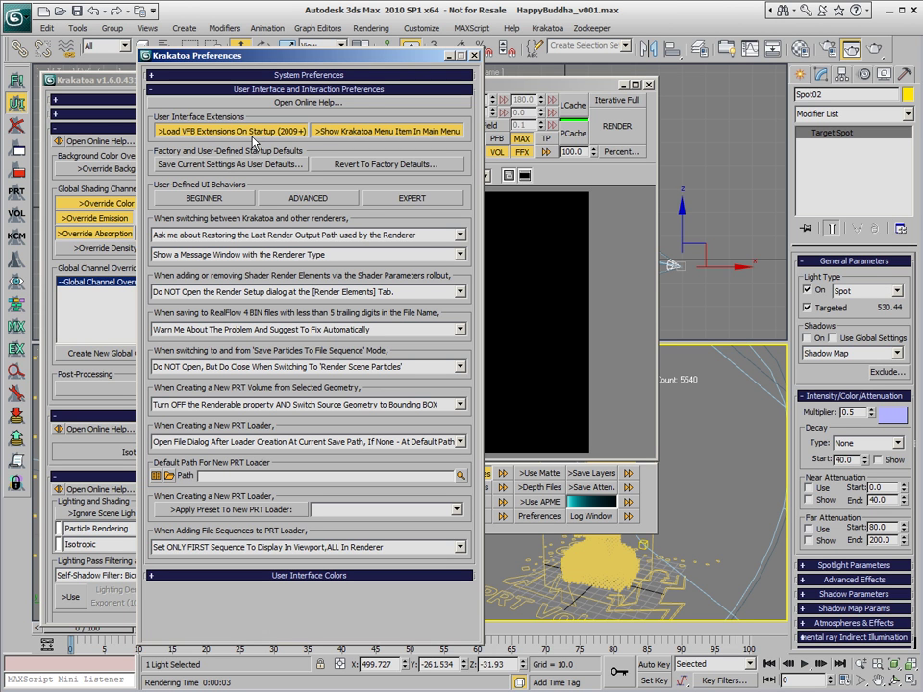
pyautogui.click(310, 135)
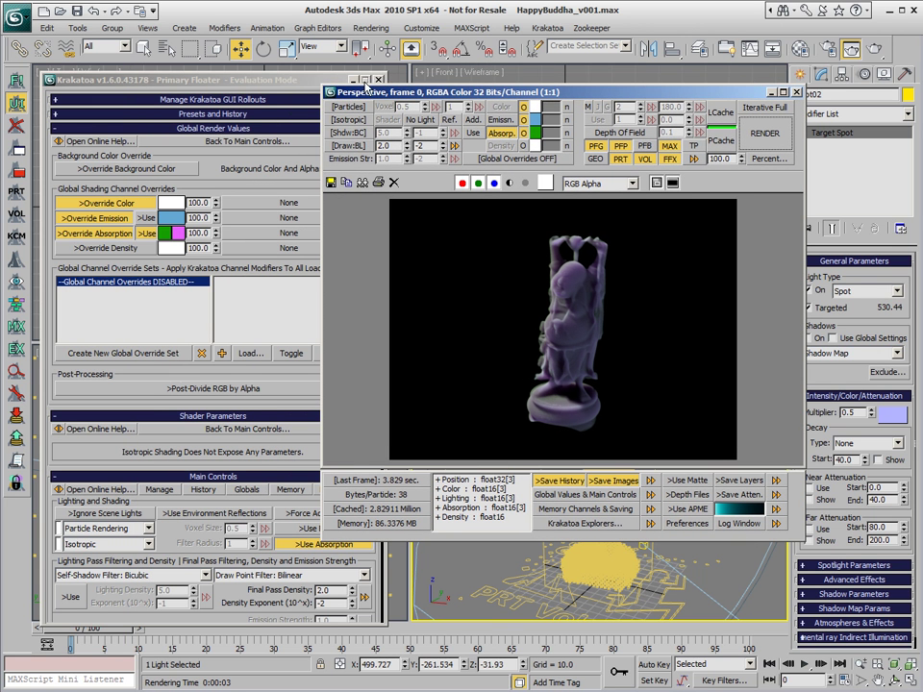
# - Close the Krakatoa settings floater, then move the render window left and widen it
pyautogui.click(59, 84)
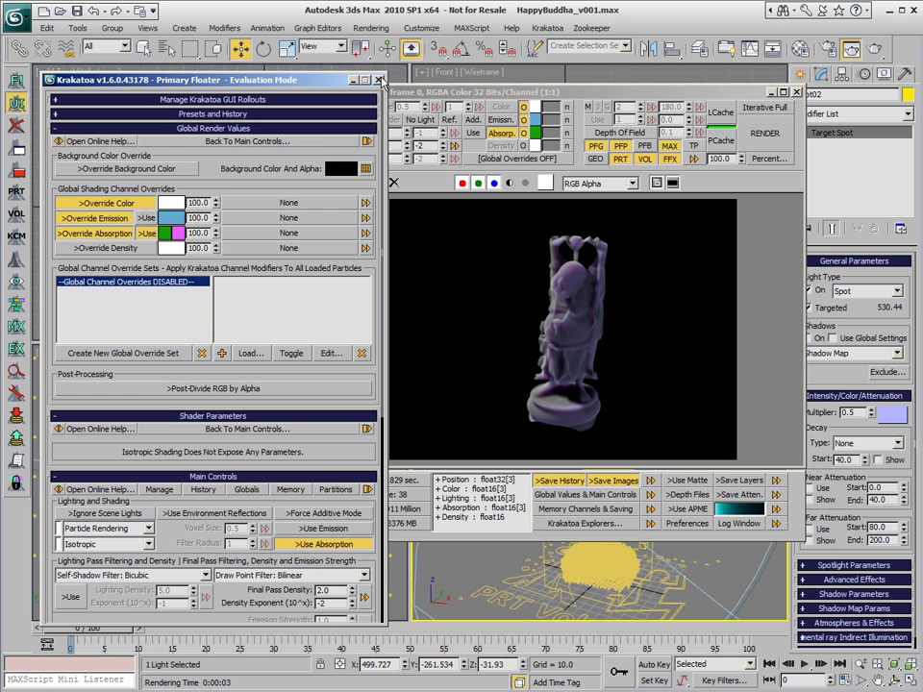
pyautogui.click(379, 81)
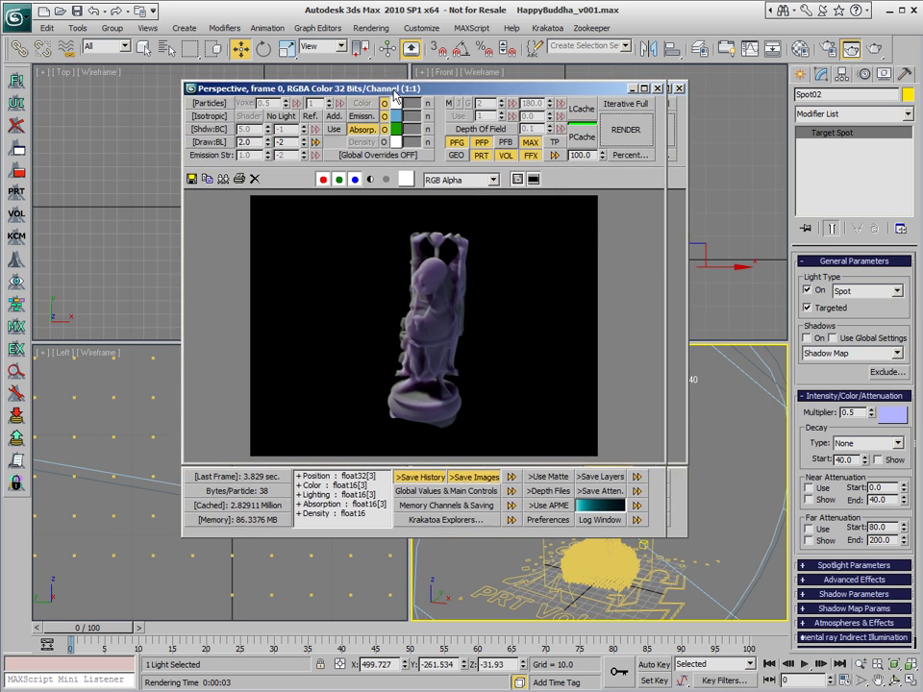
pyautogui.moveTo(394, 92); pyautogui.dragTo(292, 90)
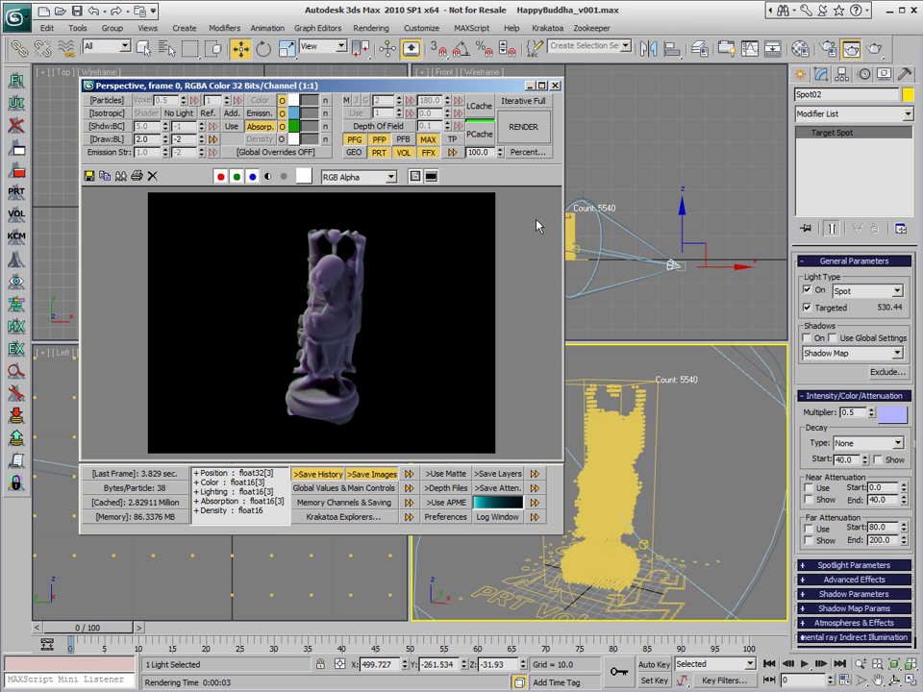
pyautogui.moveTo(560, 228); pyautogui.dragTo(717, 231)
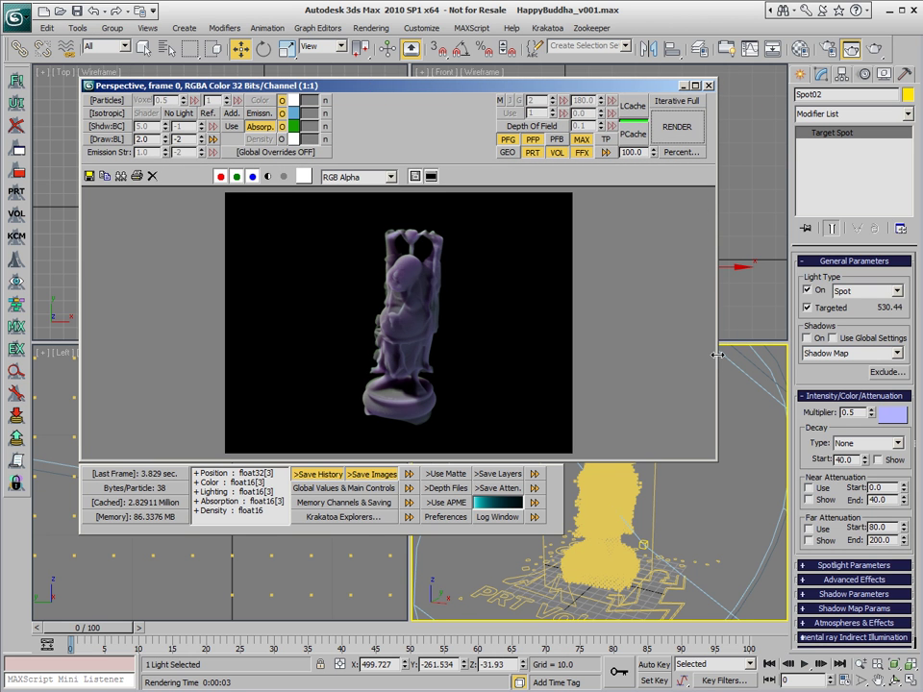